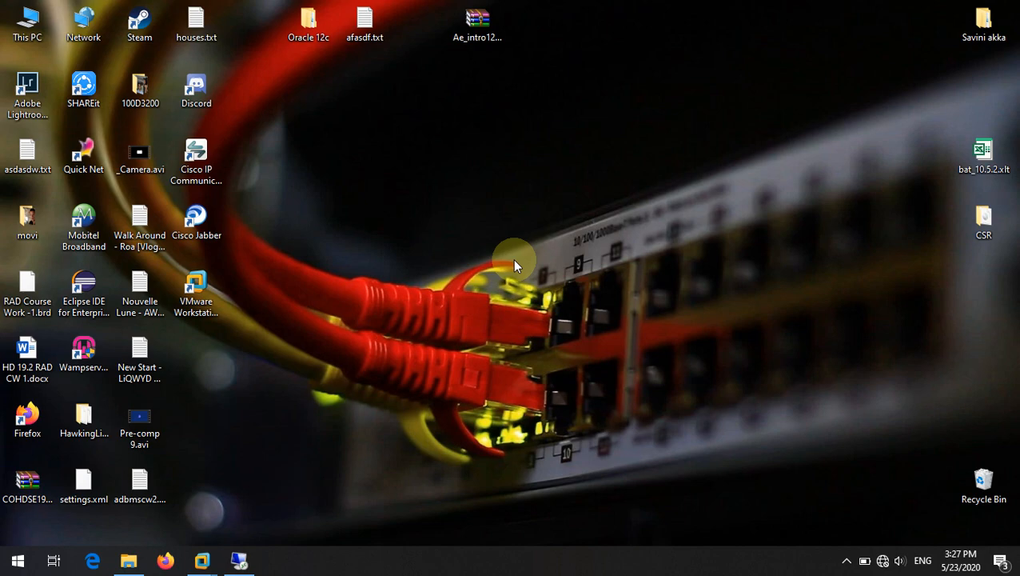
# Step: Switch to the 10.201.5.110 remote desktop session and open Cisco Unified Communications Manager administration
pyautogui.rightClick(512, 259)
pyautogui.click(551, 303)
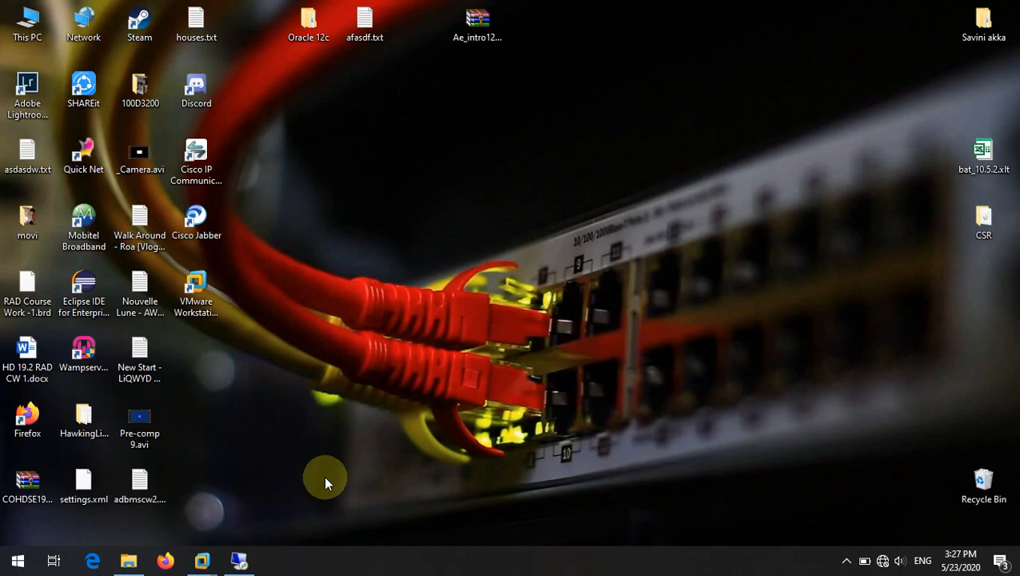
pyautogui.click(239, 560)
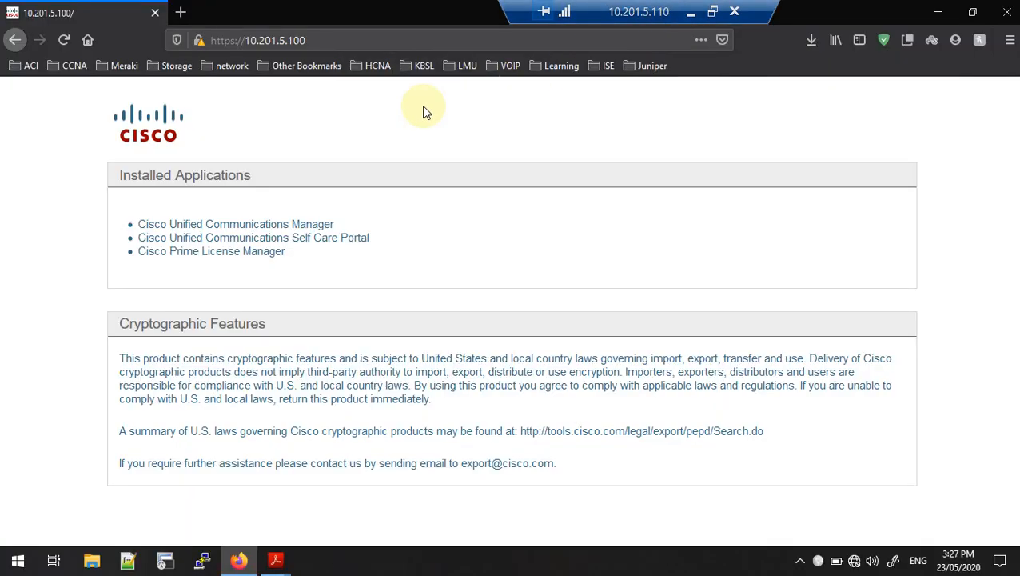
pyautogui.click(313, 227)
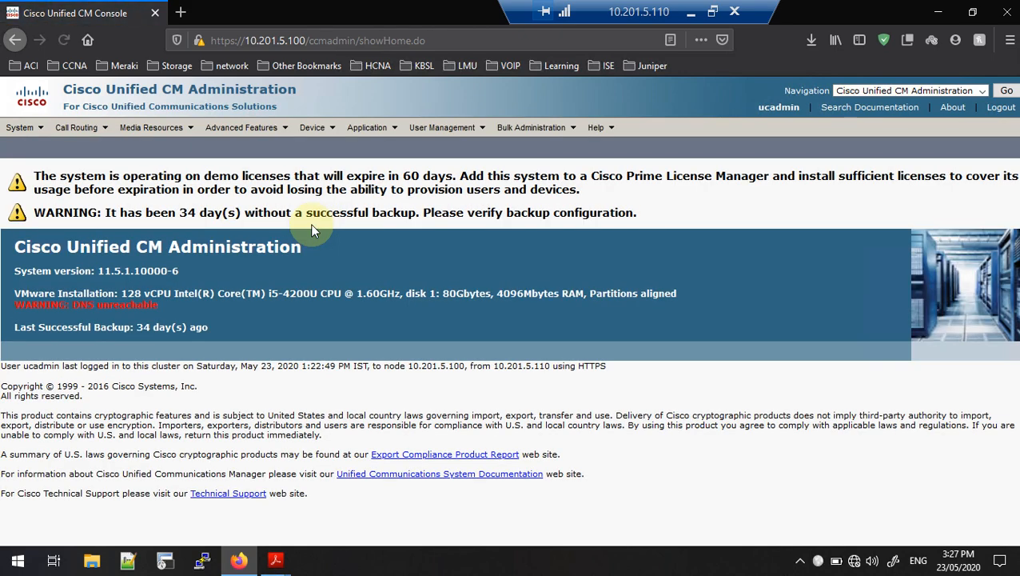
# Step: Open the list of phones and highlight the CSFVOICE device name
pyautogui.moveTo(324, 141)
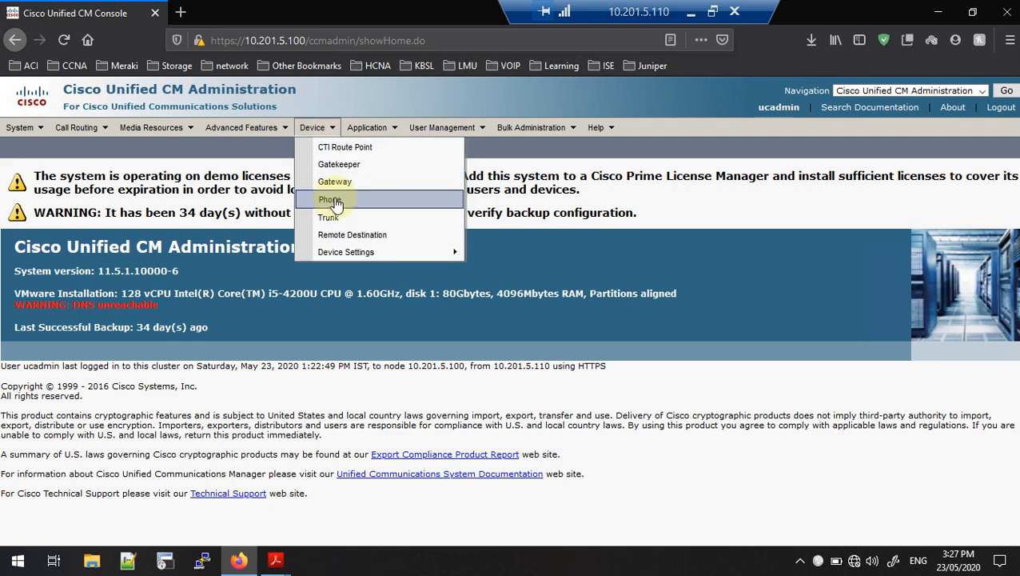
pyautogui.click(331, 201)
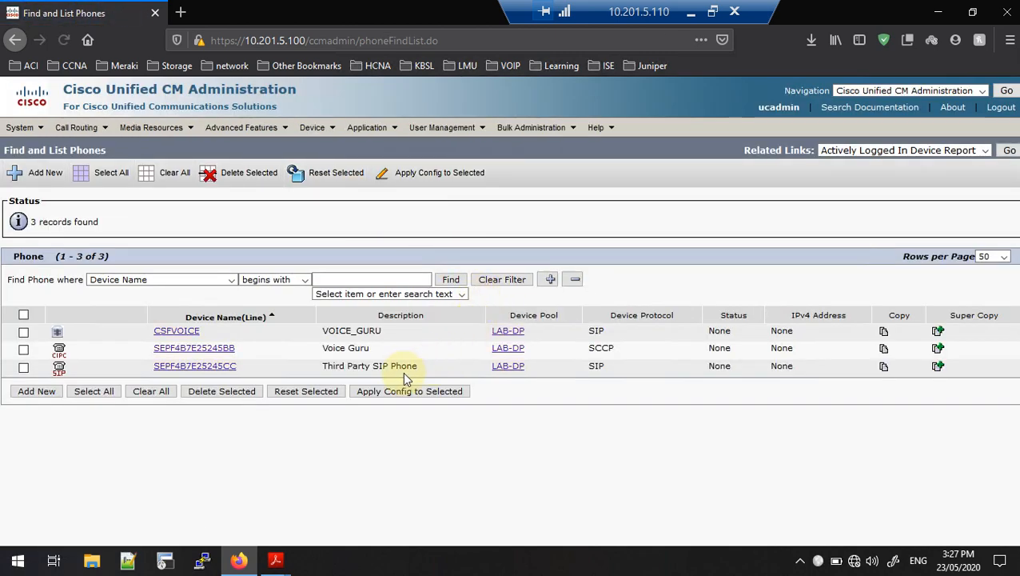
pyautogui.moveTo(203, 335); pyautogui.dragTo(144, 335)
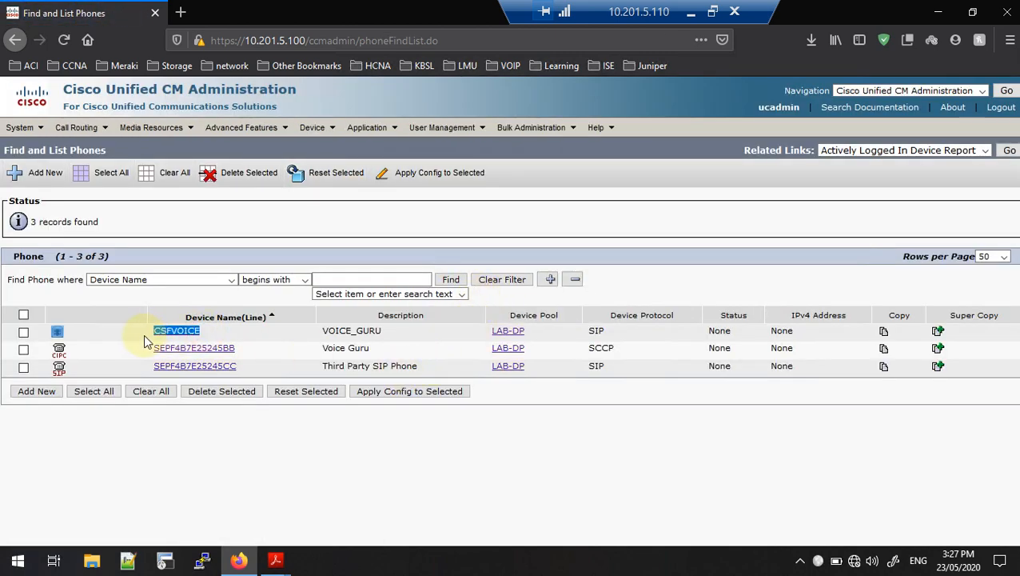
pyautogui.click(283, 456)
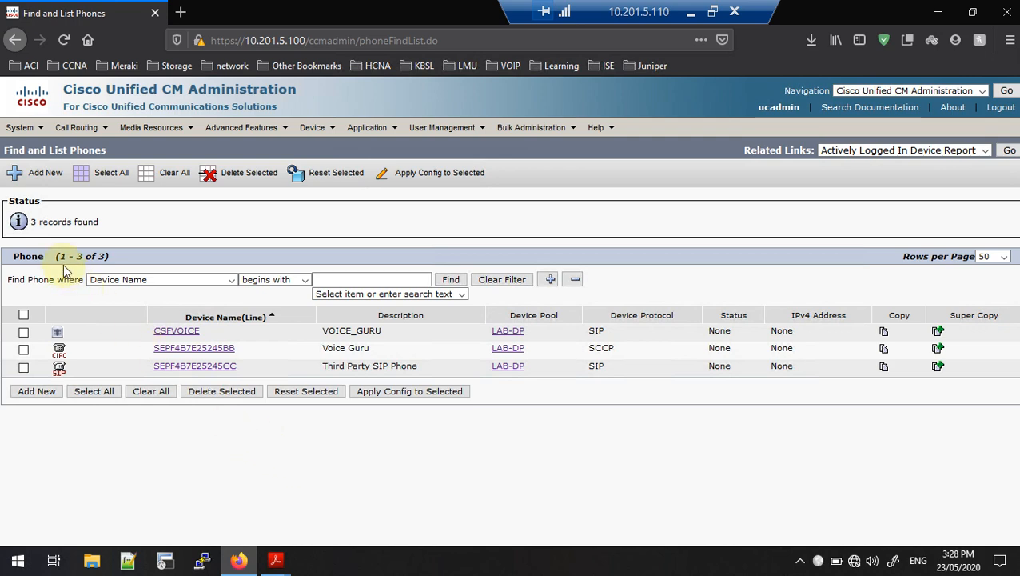
# Step: Start adding a new phone with the phone type Cisco Dual Mode for Android
pyautogui.click(42, 176)
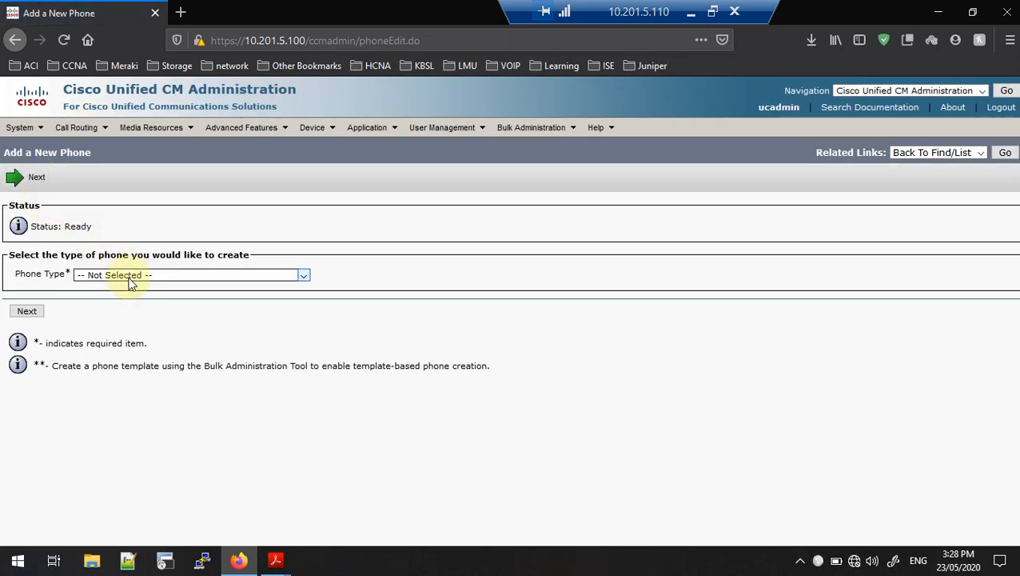
pyautogui.click(130, 280)
pyautogui.scroll(-7, 172, 388)
pyautogui.scroll(-12, 173, 385)
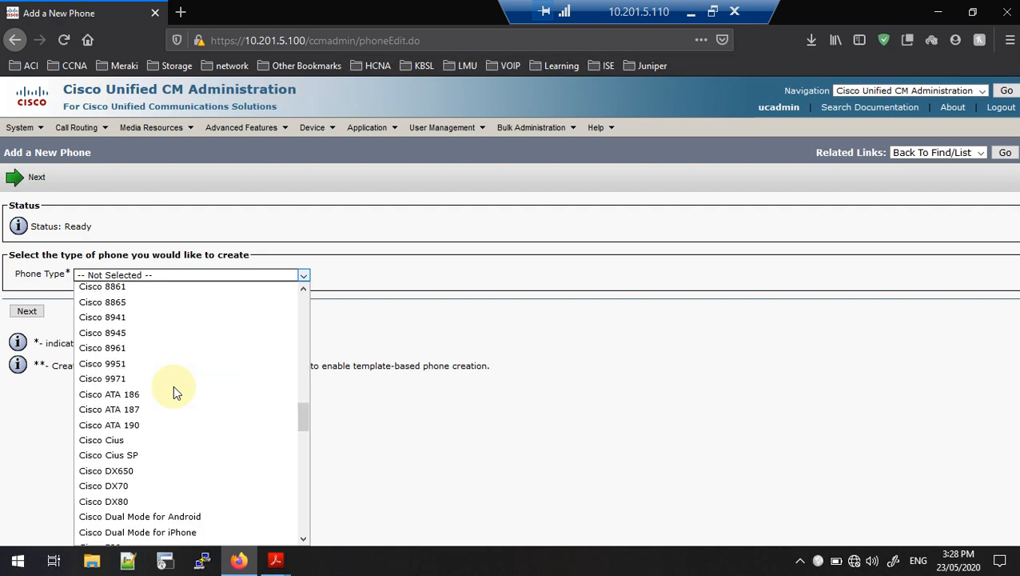
pyautogui.scroll(-3, 172, 385)
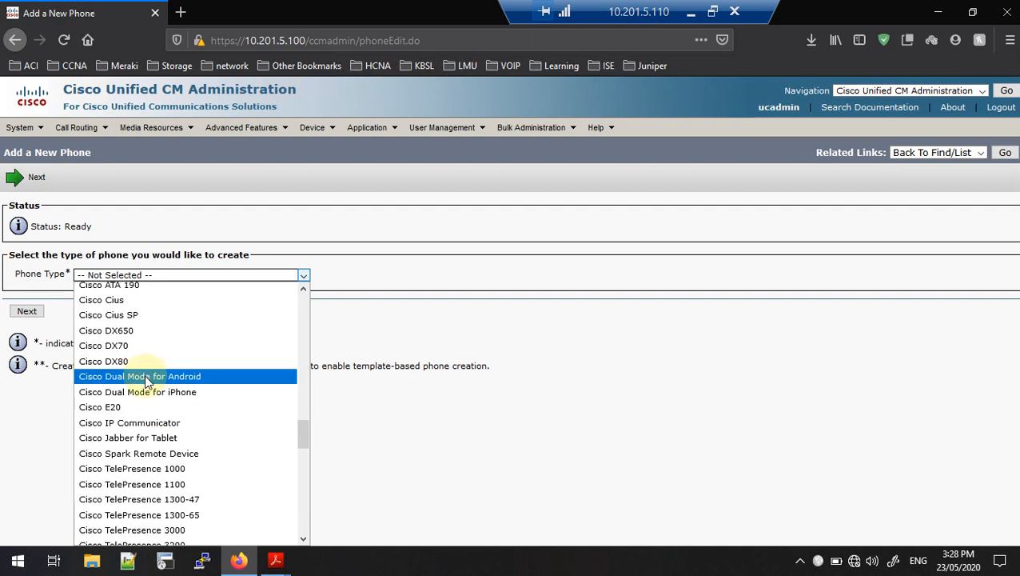
pyautogui.click(234, 376)
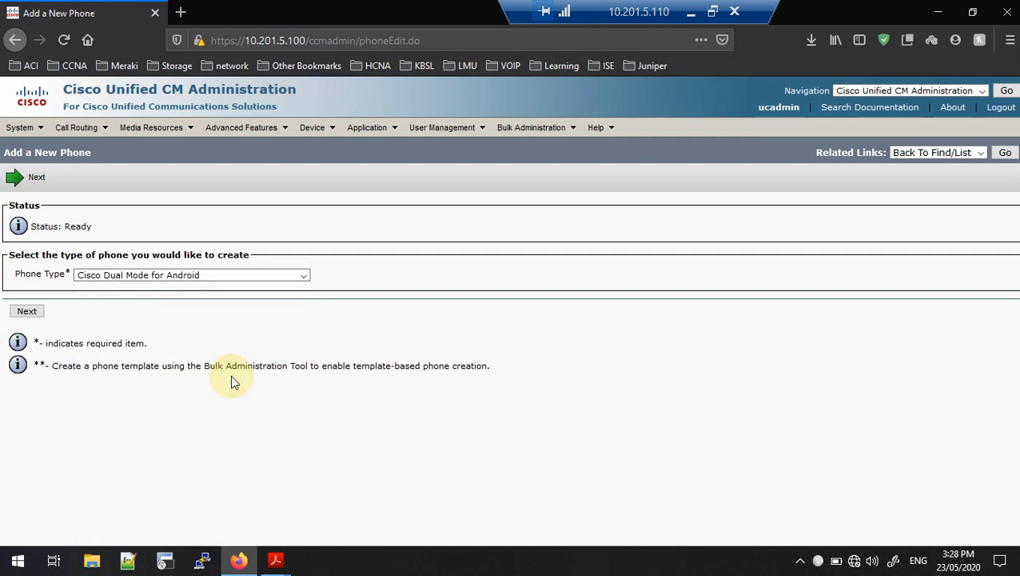
pyautogui.click(31, 314)
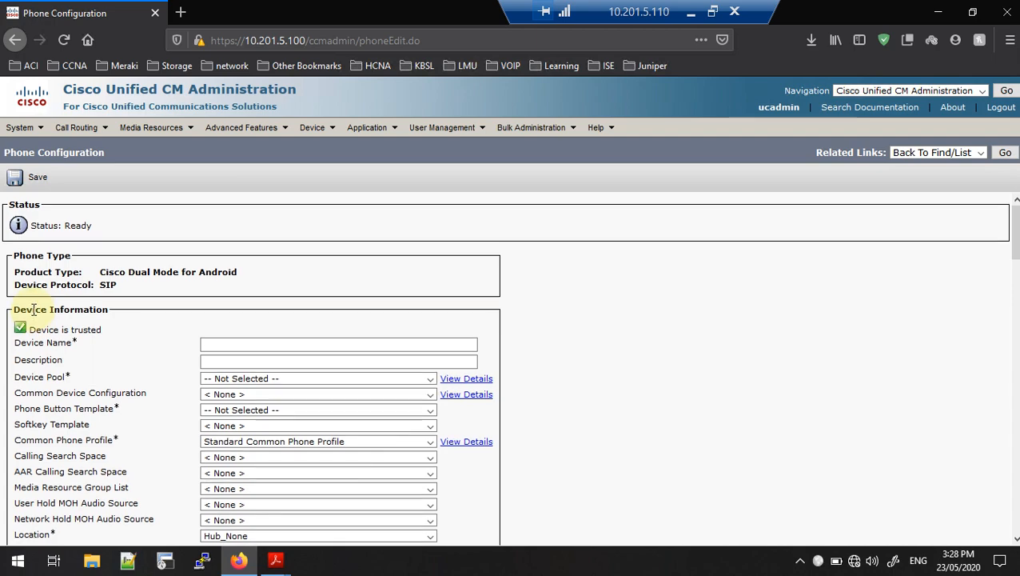
pyautogui.scroll(-5, 32, 314)
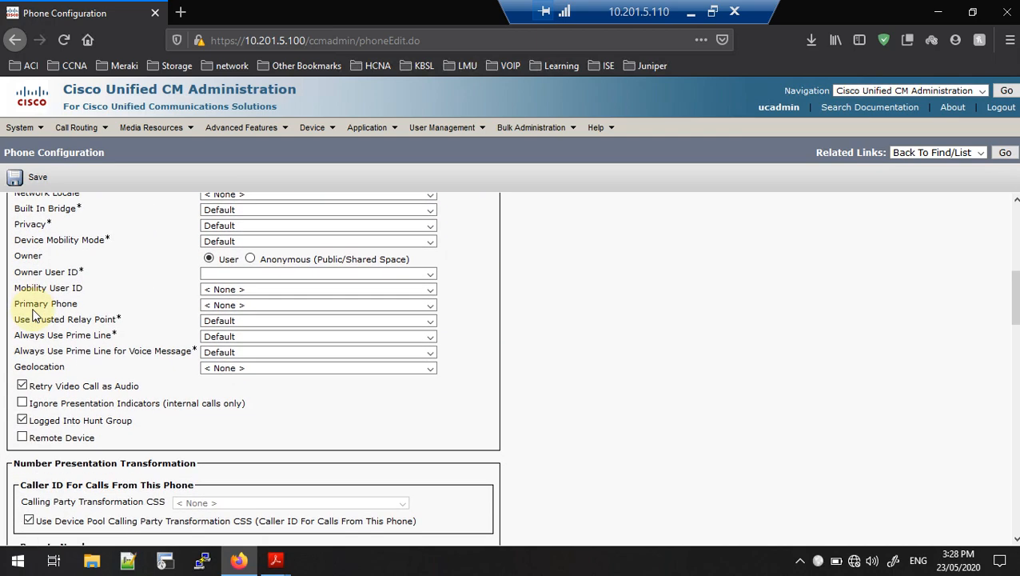
pyautogui.scroll(-3, 32, 314)
pyautogui.scroll(8, 34, 312)
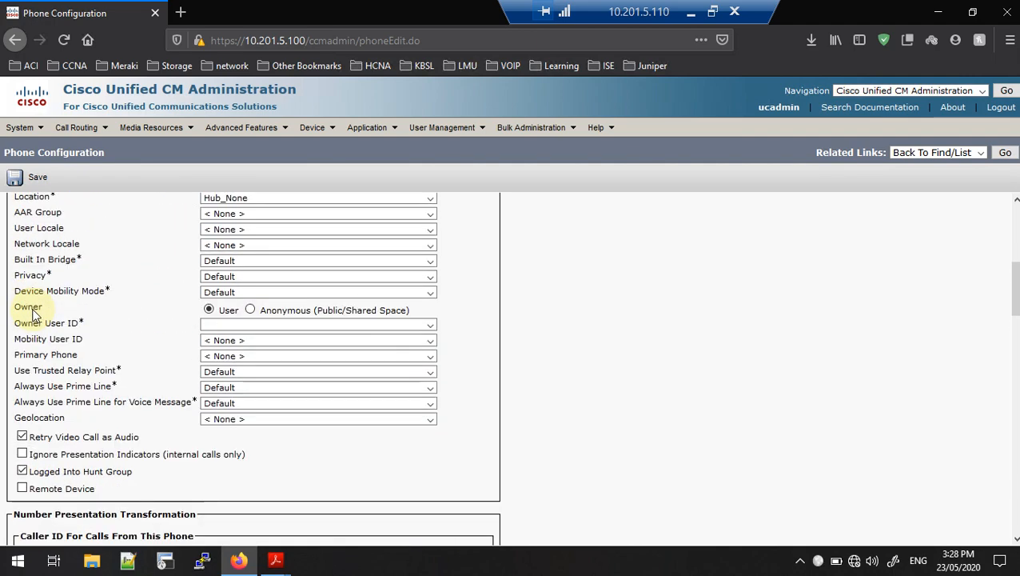
pyautogui.click(228, 346)
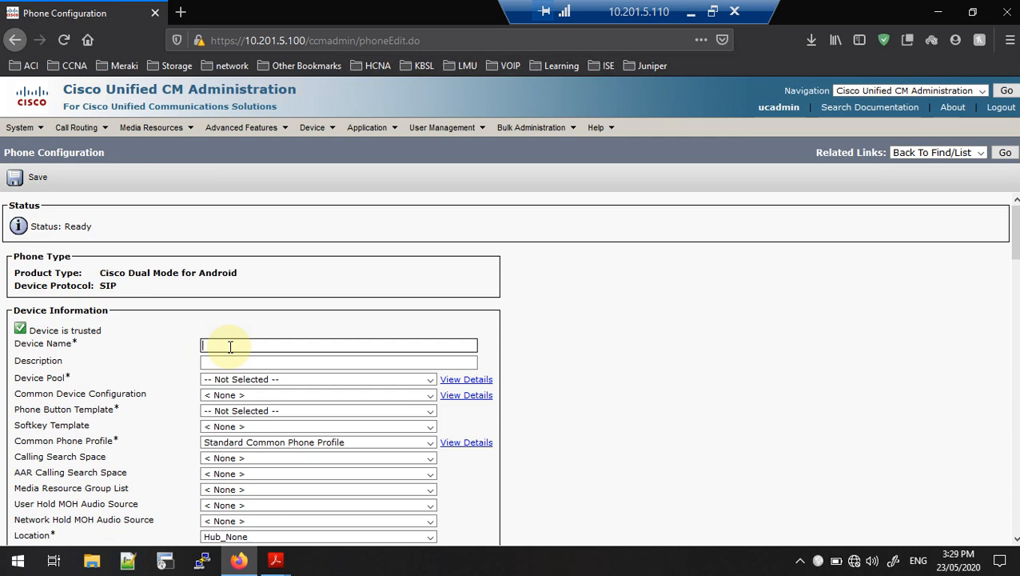
pyautogui.write('CSF')
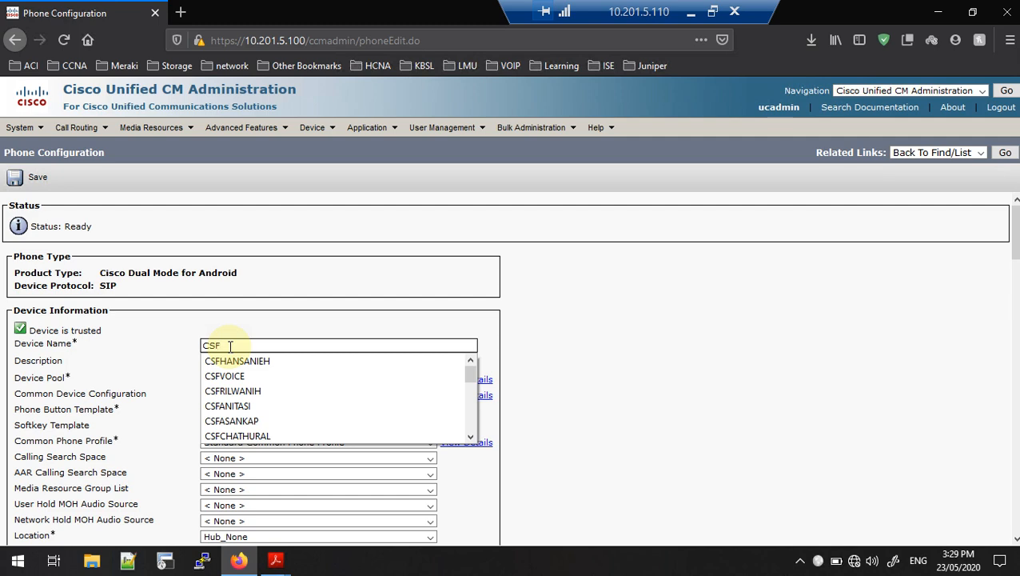
pyautogui.press('BackSpace')
pyautogui.press('BackSpace')
pyautogui.press('BackSpace')
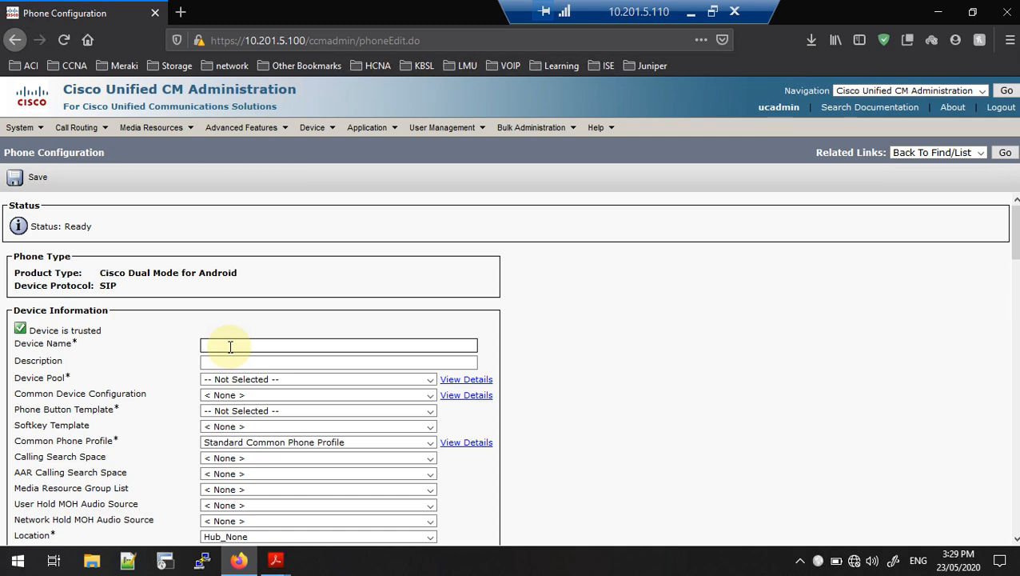
# Step: Enter BOTVOICE as the device name of the new Android phone
pyautogui.write('B')
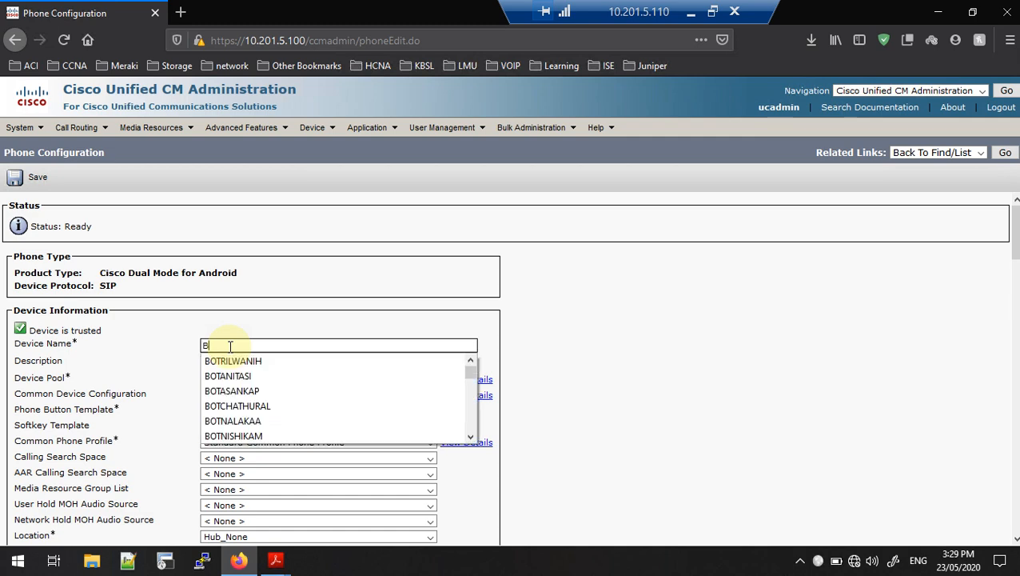
pyautogui.write('OT')
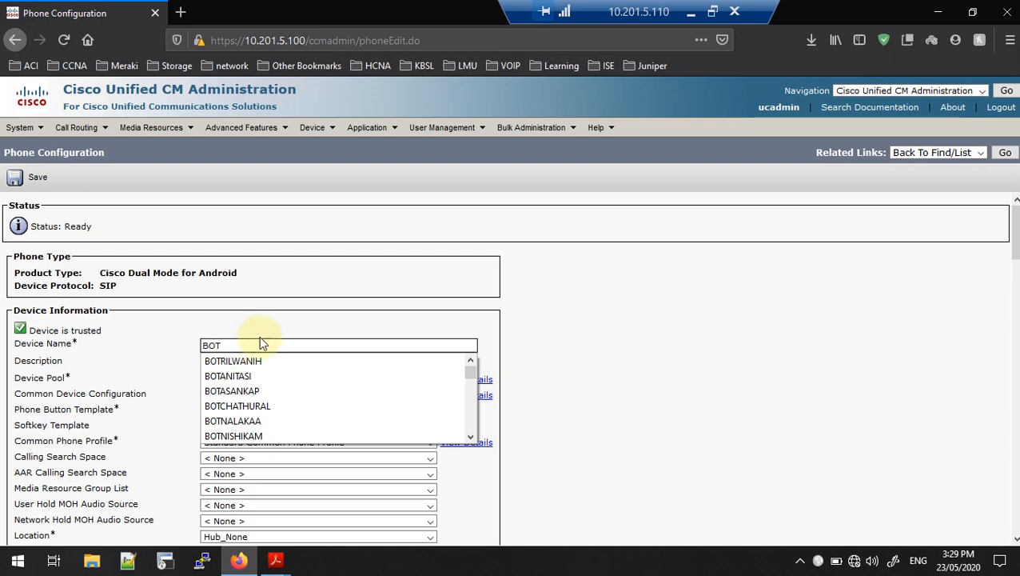
pyautogui.click(259, 336)
pyautogui.click(579, 281)
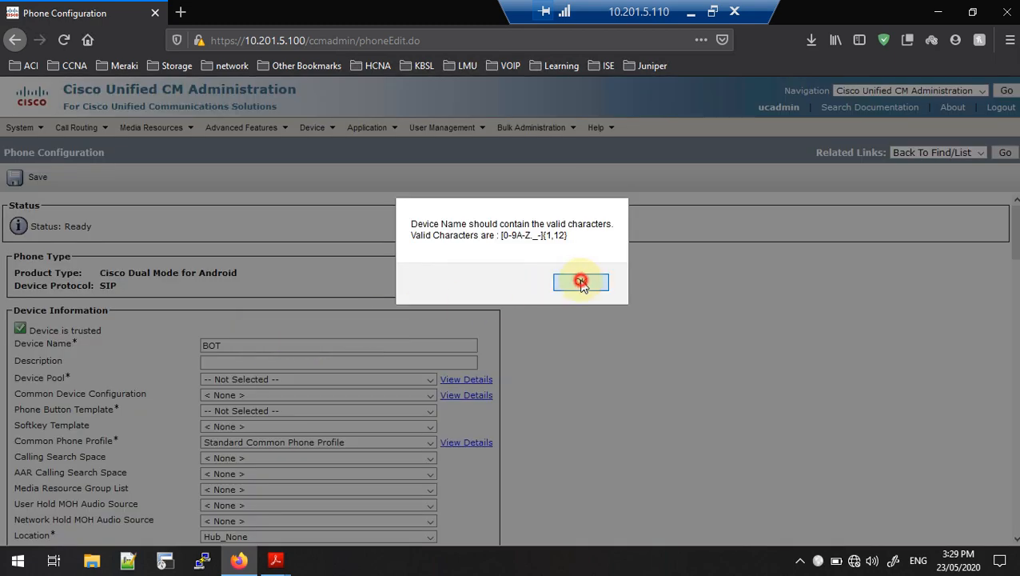
pyautogui.click(242, 344)
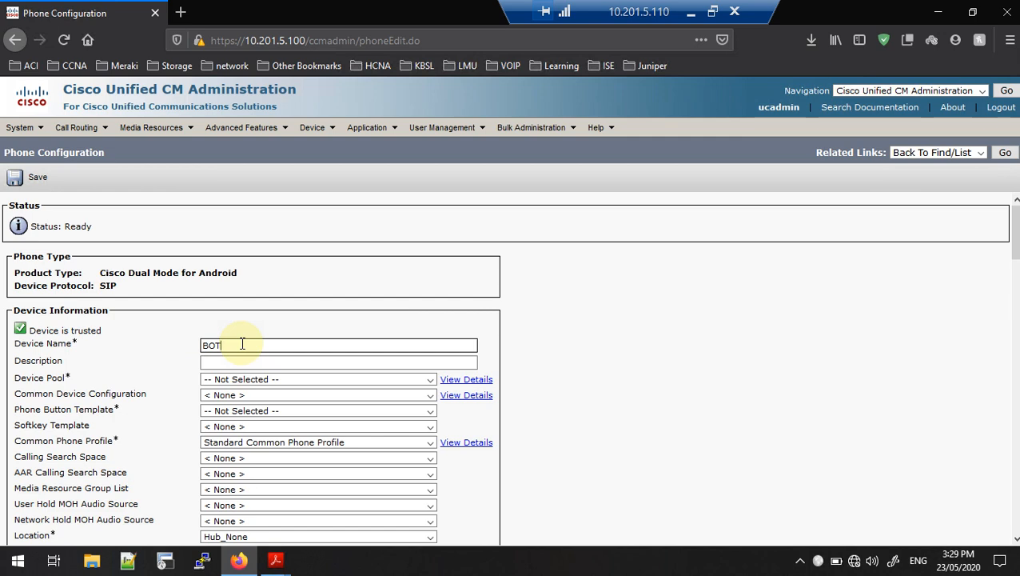
pyautogui.write('V')
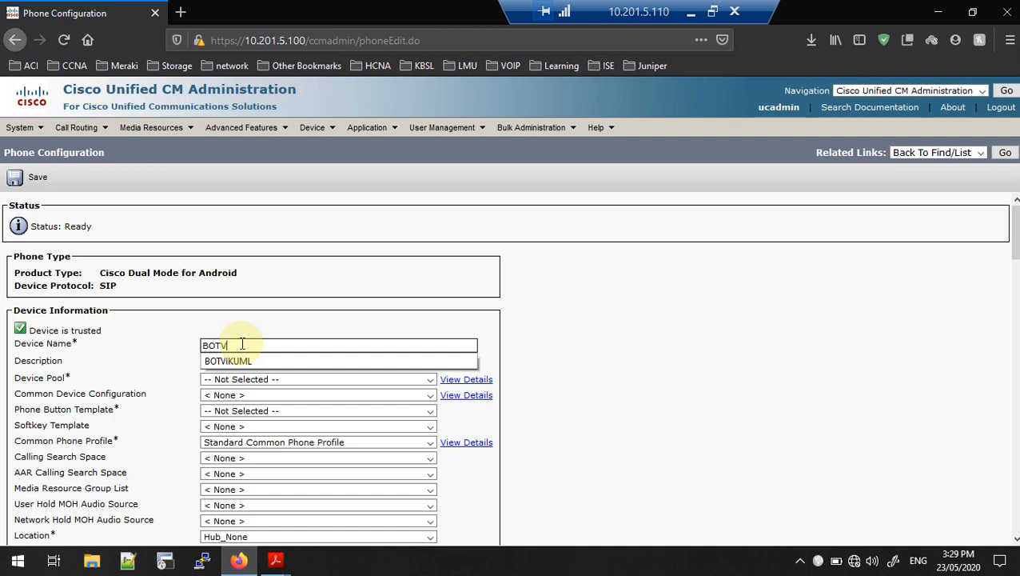
pyautogui.write('OICE')
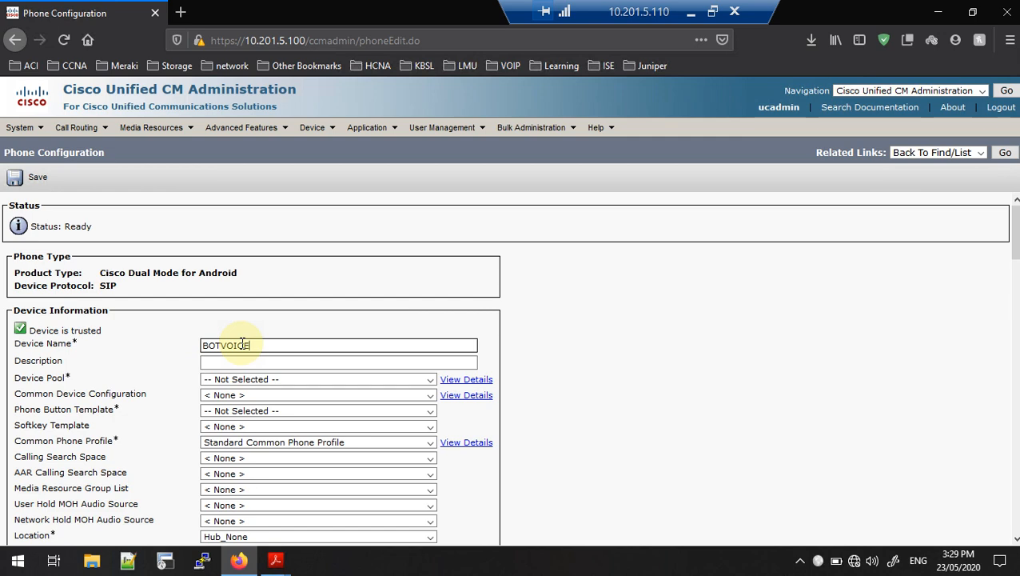
# Step: Set the new phone's description to VOICE_GURU_ANDROID
pyautogui.click(308, 370)
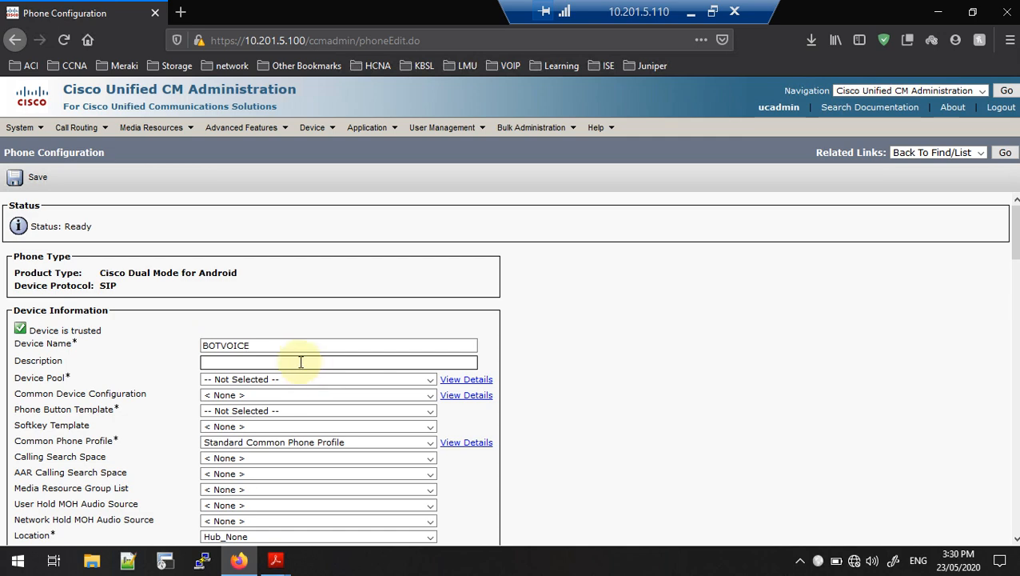
pyautogui.scroll(-2, 258, 367)
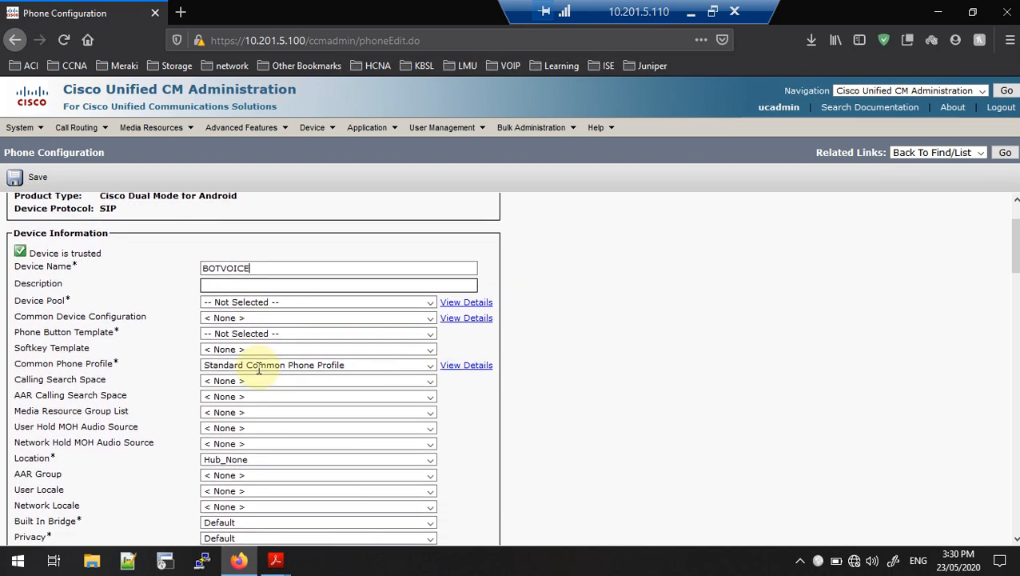
pyautogui.click(236, 286)
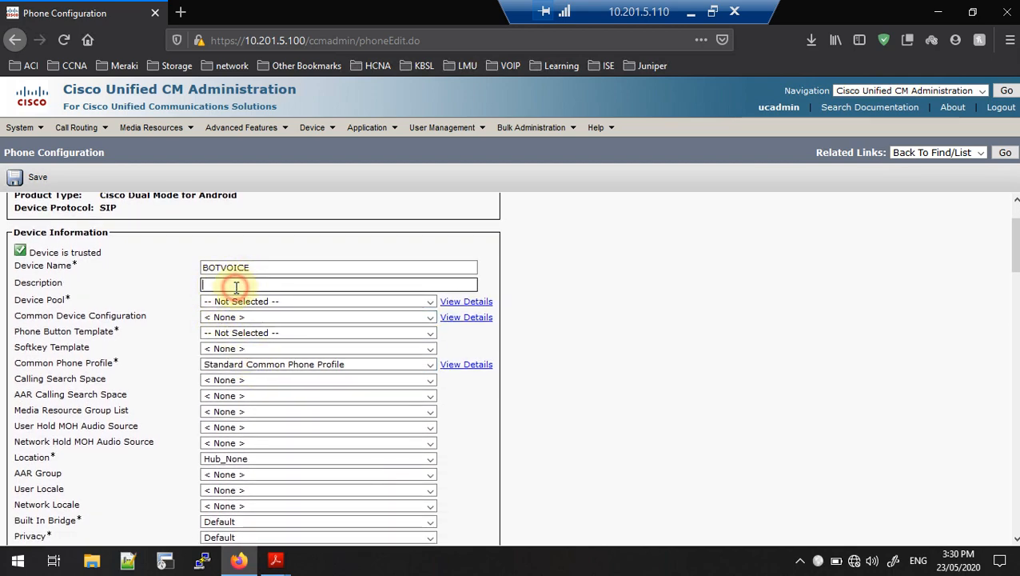
pyautogui.click(236, 286)
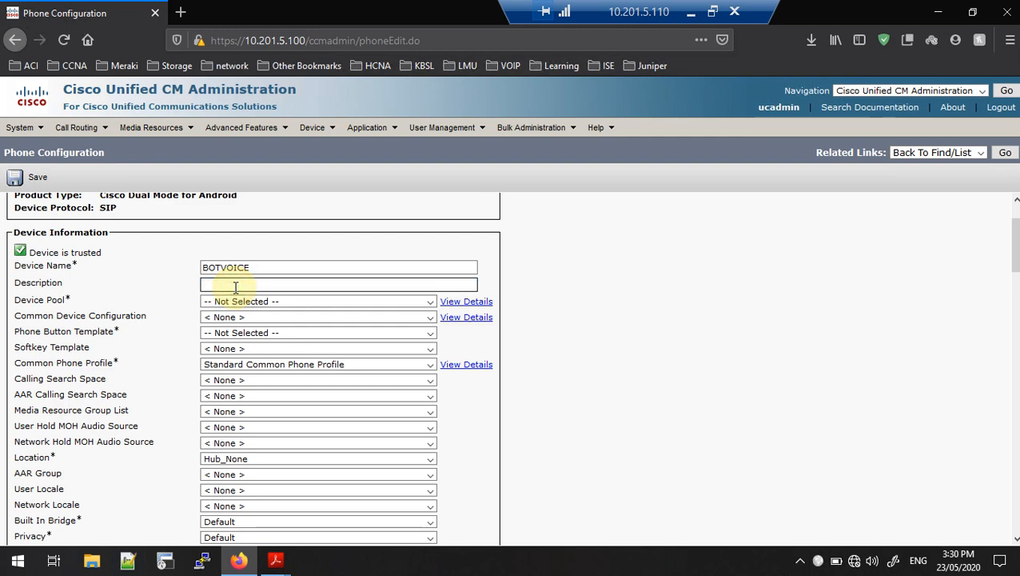
pyautogui.write('vo')
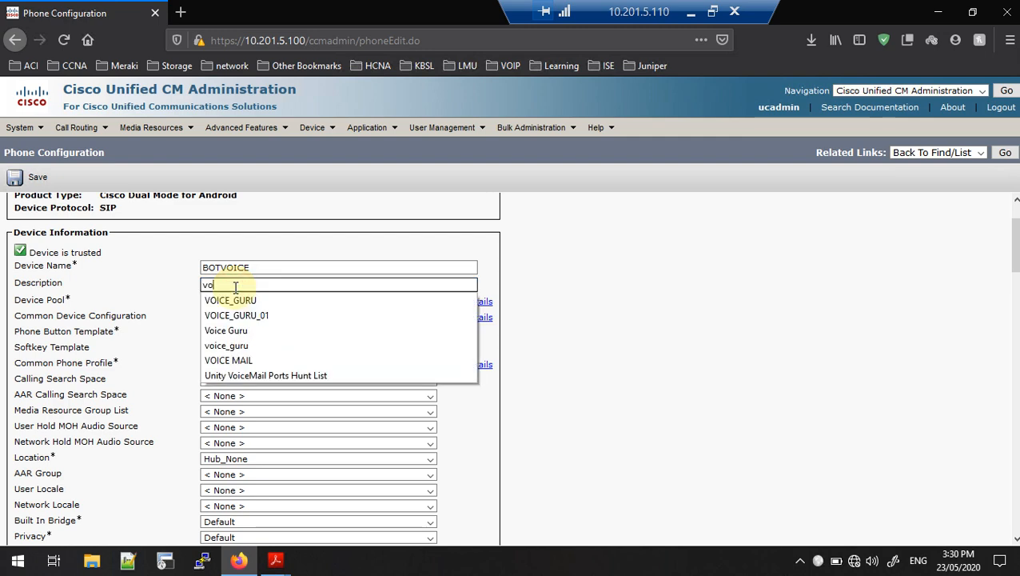
pyautogui.click(241, 301)
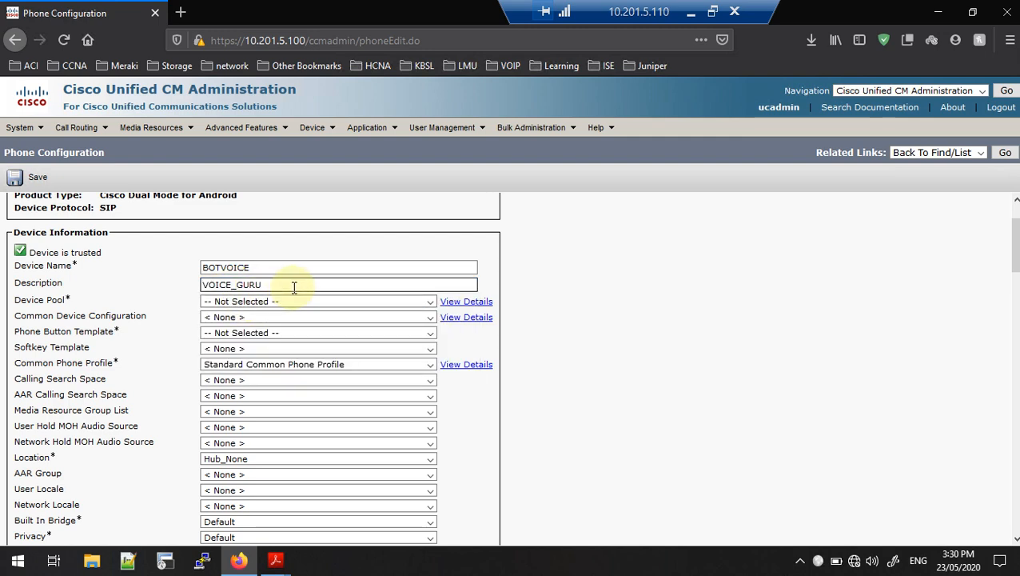
pyautogui.write('_')
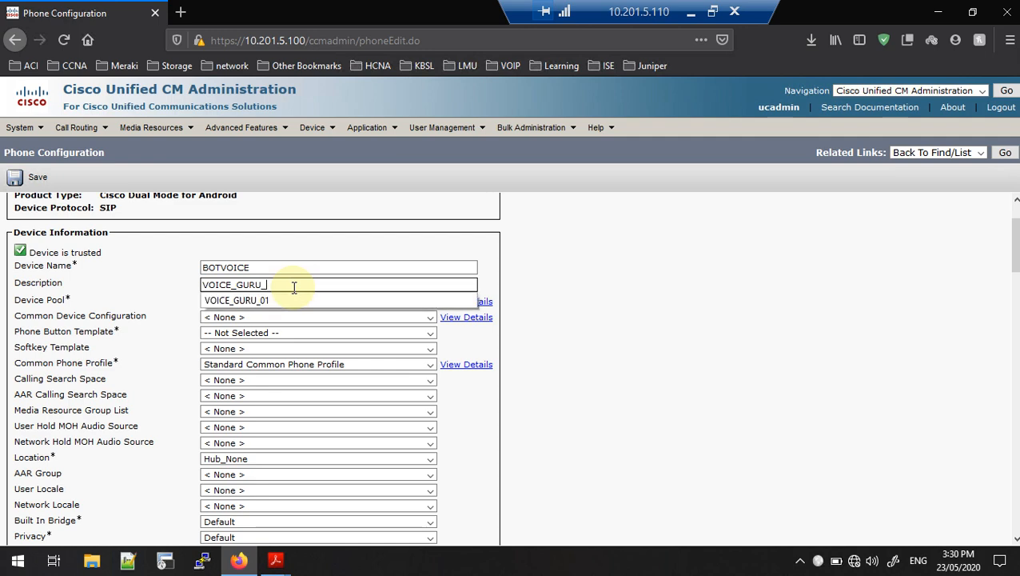
pyautogui.write('A')
pyautogui.press('Tab')
pyautogui.click(294, 286)
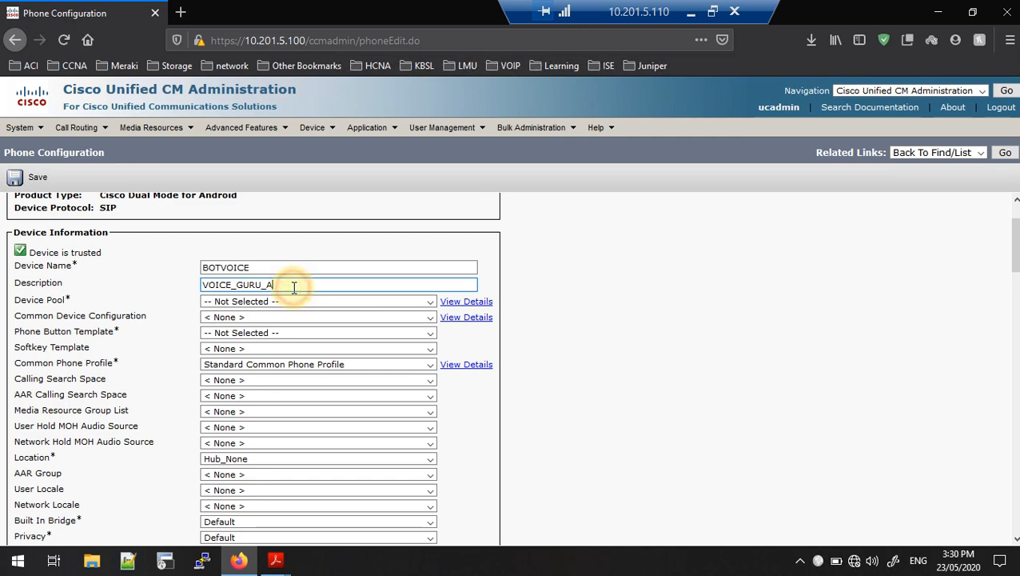
pyautogui.write('NDO')
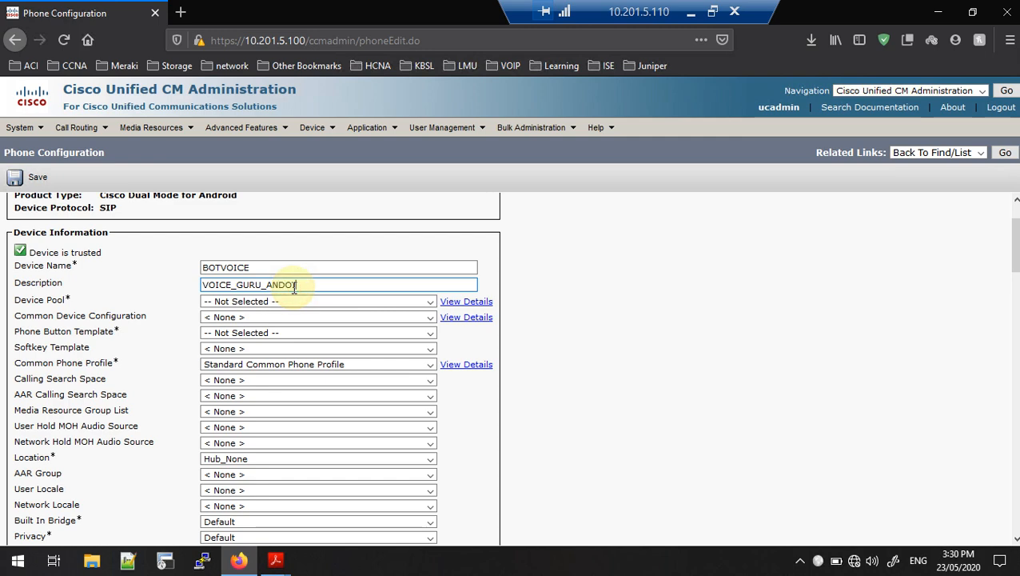
pyautogui.press('BackSpace')
pyautogui.write('ROID')
# Step: Assign the LAB-DP device pool and the Standard Dual Mode for Android phone button template to the phone
pyautogui.click(299, 302)
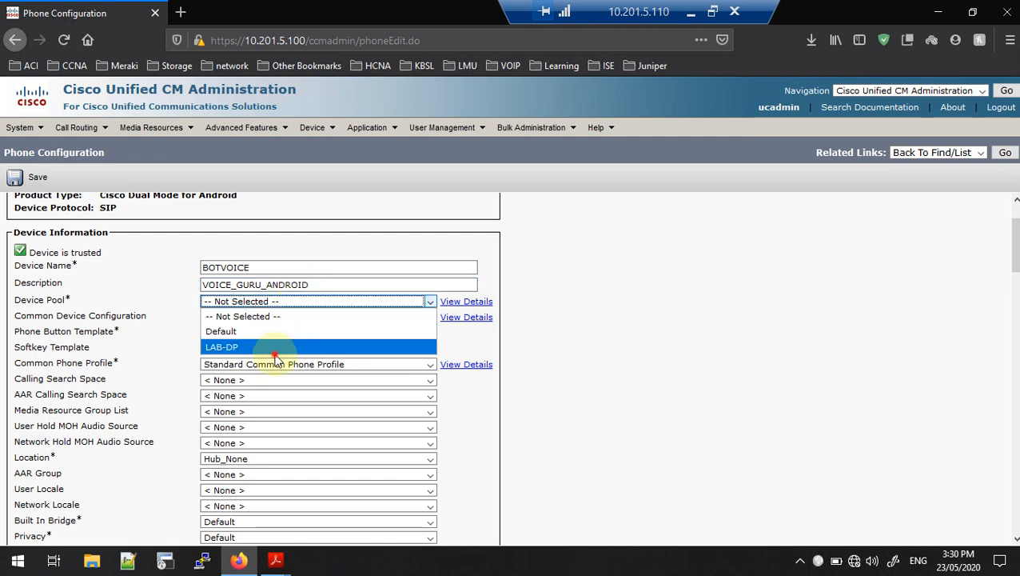
pyautogui.click(239, 346)
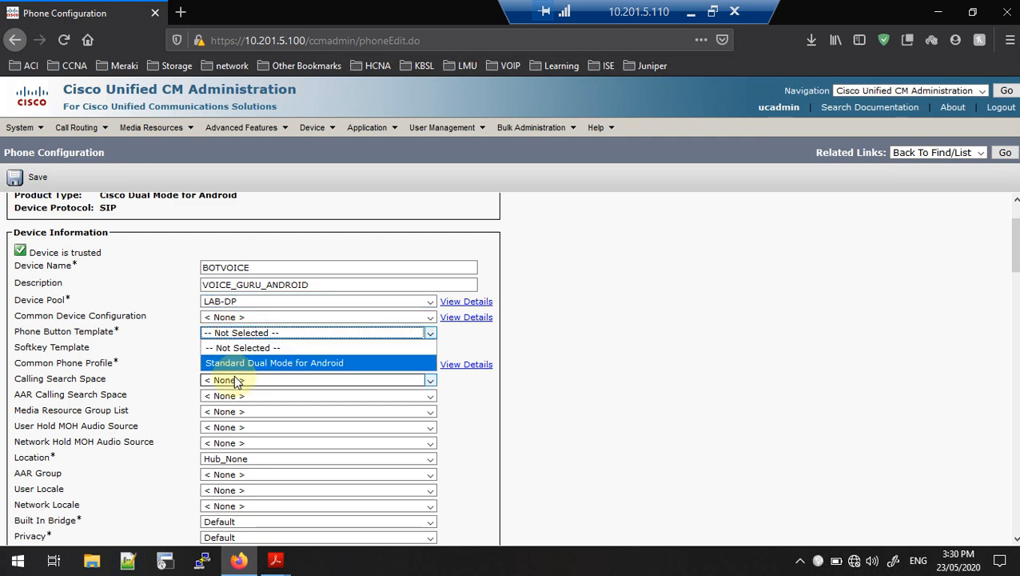
pyautogui.click(240, 362)
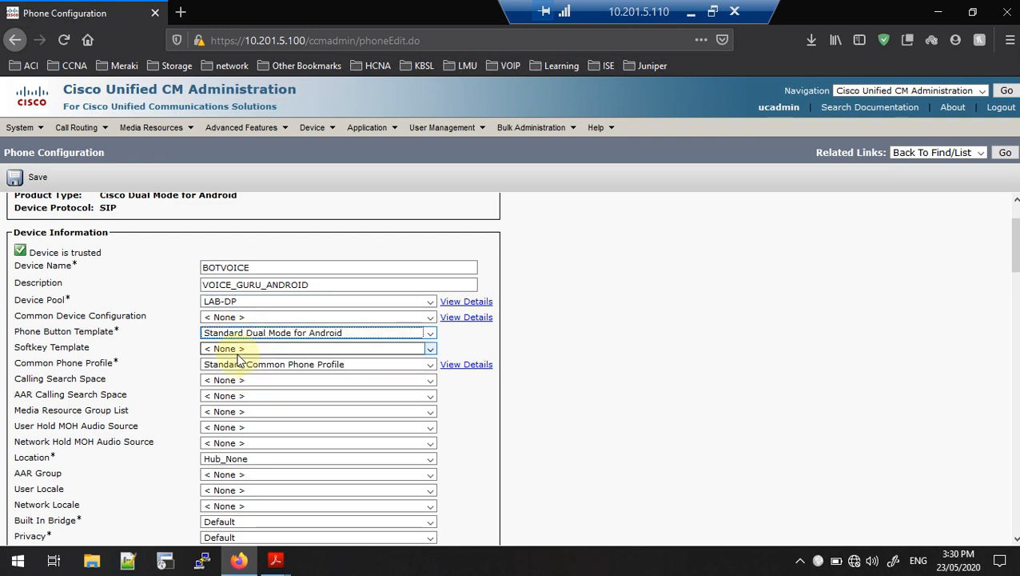
# Step: Set the phone's softkey template to Standard User and its media resource group list to MRGL-LAB
pyautogui.click(240, 349)
pyautogui.click(260, 486)
pyautogui.scroll(-3, 261, 490)
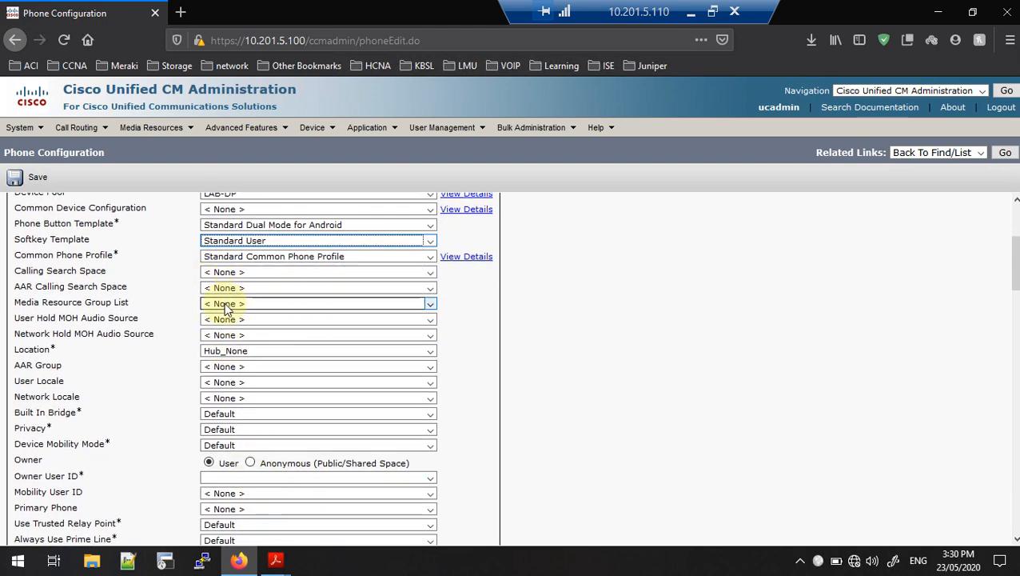
pyautogui.click(223, 303)
pyautogui.click(244, 334)
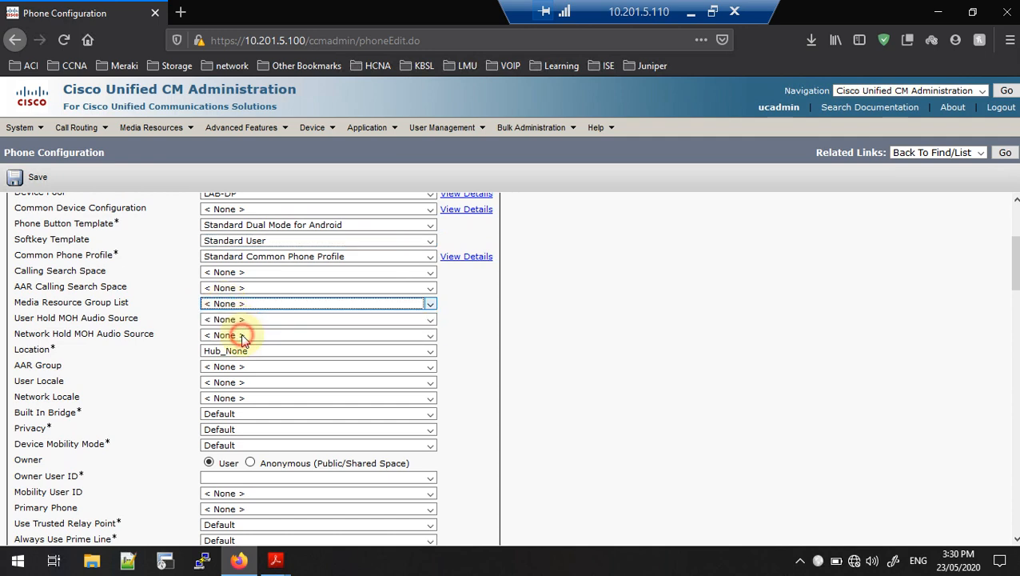
# Step: Set both the user hold and network hold MOH audio sources to 1-SampleAudioSource
pyautogui.click(235, 318)
pyautogui.click(239, 352)
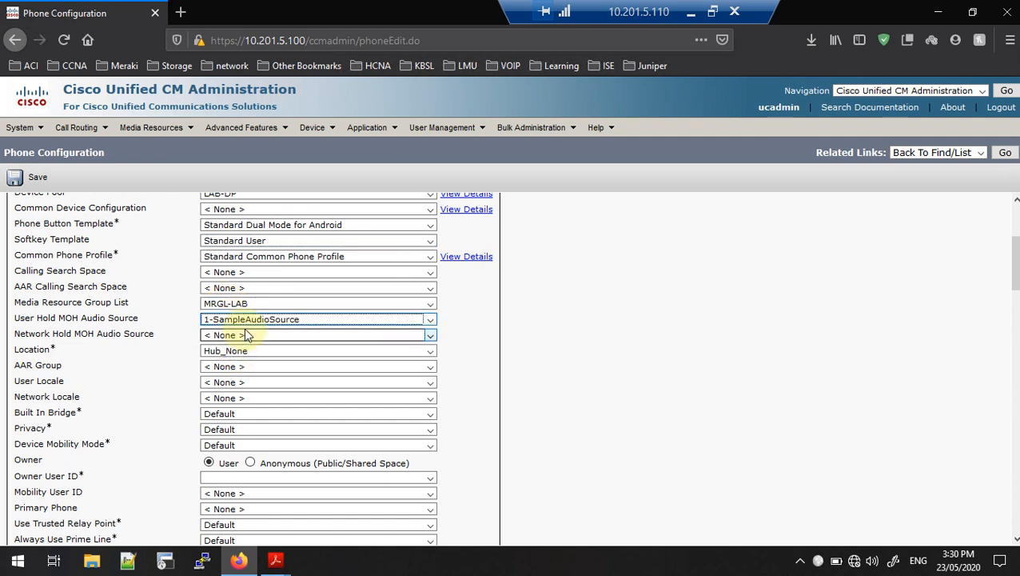
pyautogui.click(256, 337)
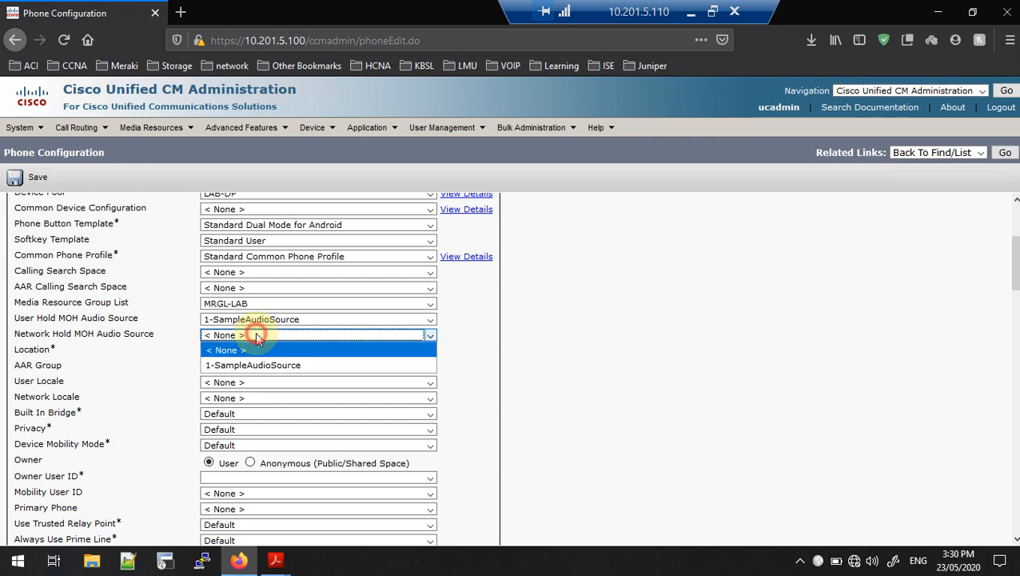
pyautogui.click(254, 367)
# Step: Set the phone's location to LAB-LOC
pyautogui.click(261, 354)
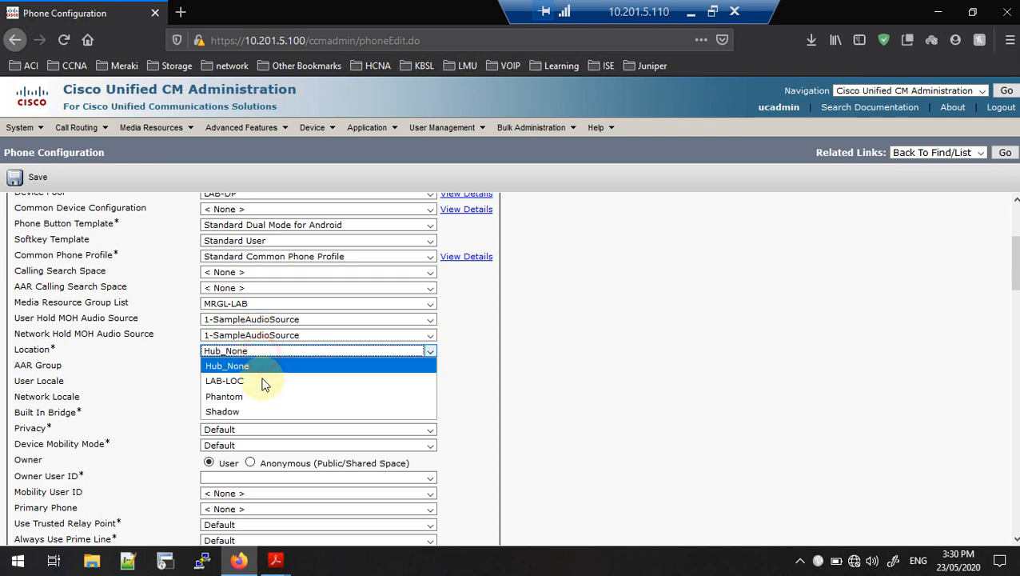
pyautogui.click(266, 384)
pyautogui.click(441, 362)
# Step: Assign agent02 as the owner user ID of the phone
pyautogui.scroll(-3, 439, 362)
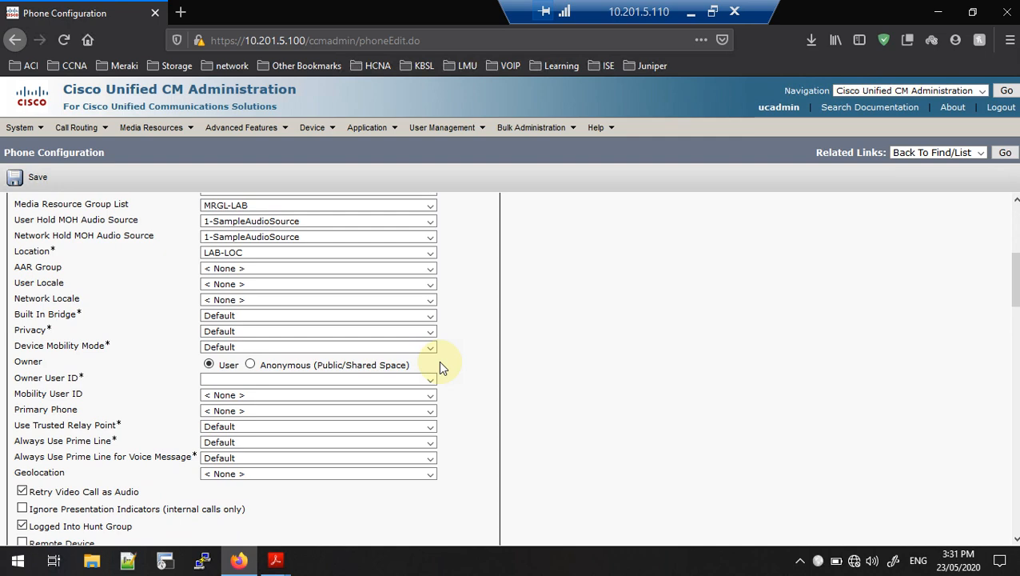
pyautogui.click(430, 378)
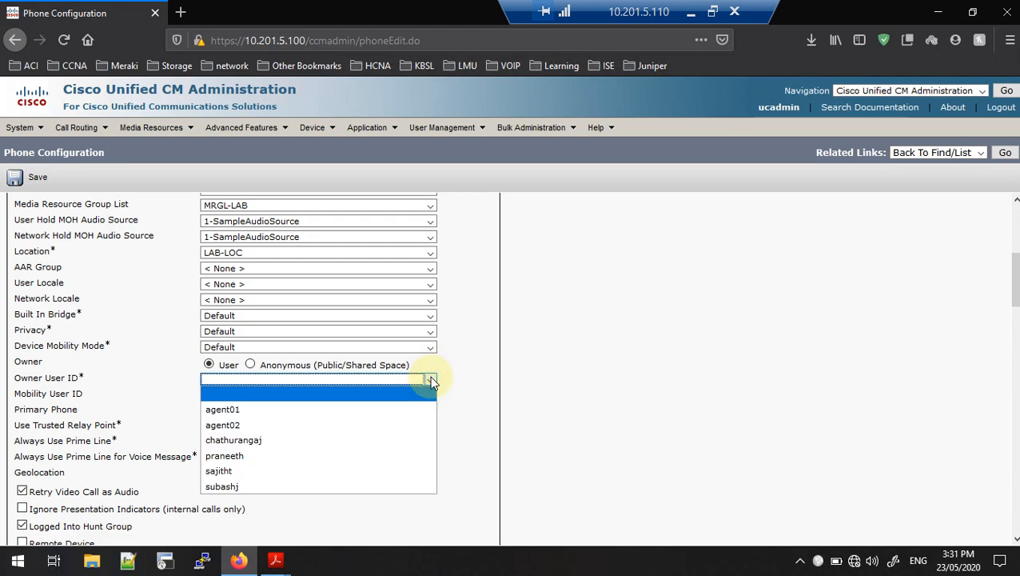
pyautogui.click(258, 424)
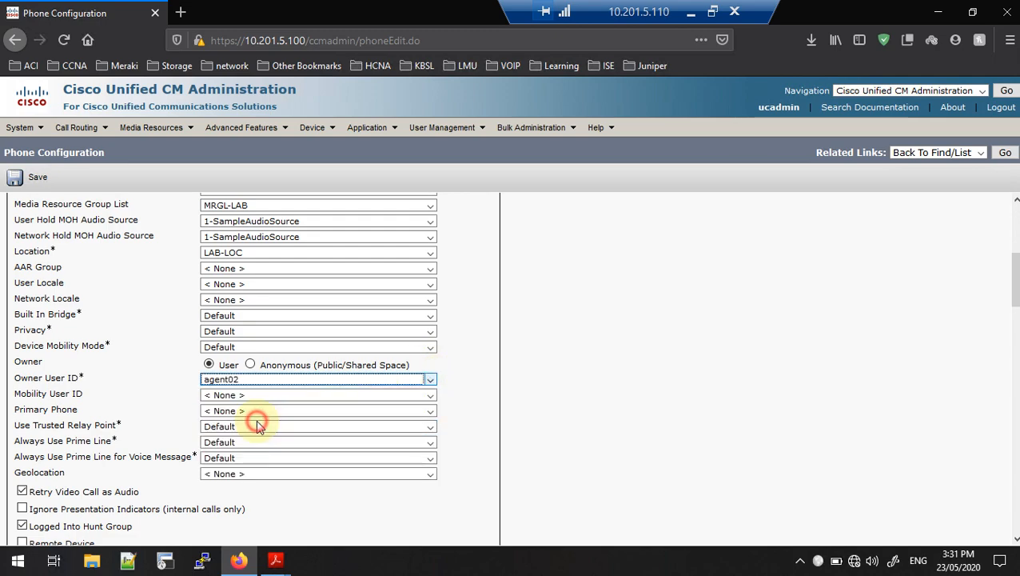
# Step: Look through the phone's remaining device, protocol, certificate and product-specific settings for fields that still need values
pyautogui.scroll(-1, 436, 331)
pyautogui.scroll(-1, 435, 330)
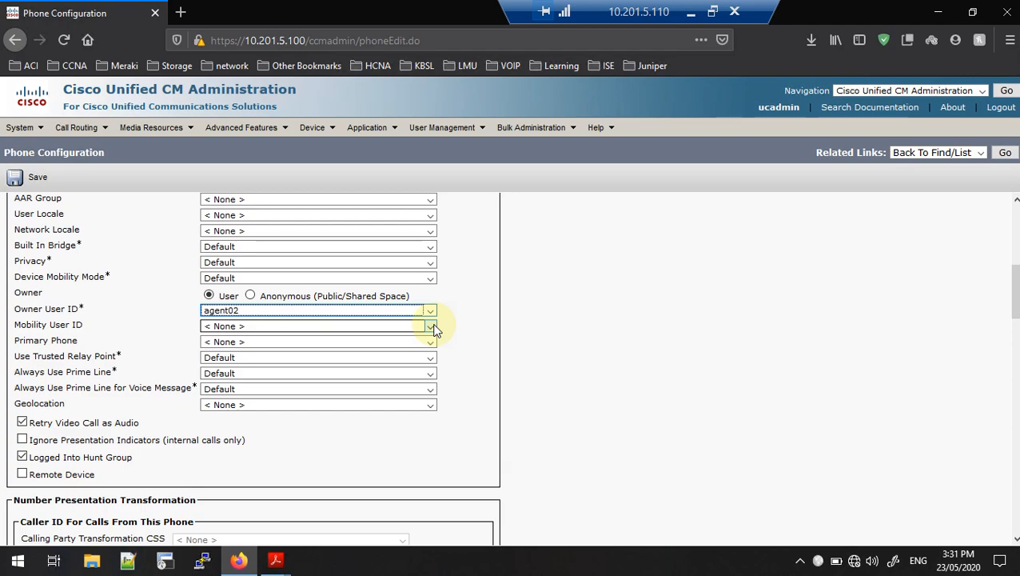
pyautogui.scroll(-5, 434, 330)
pyautogui.scroll(-6, 435, 329)
pyautogui.scroll(-6, 435, 328)
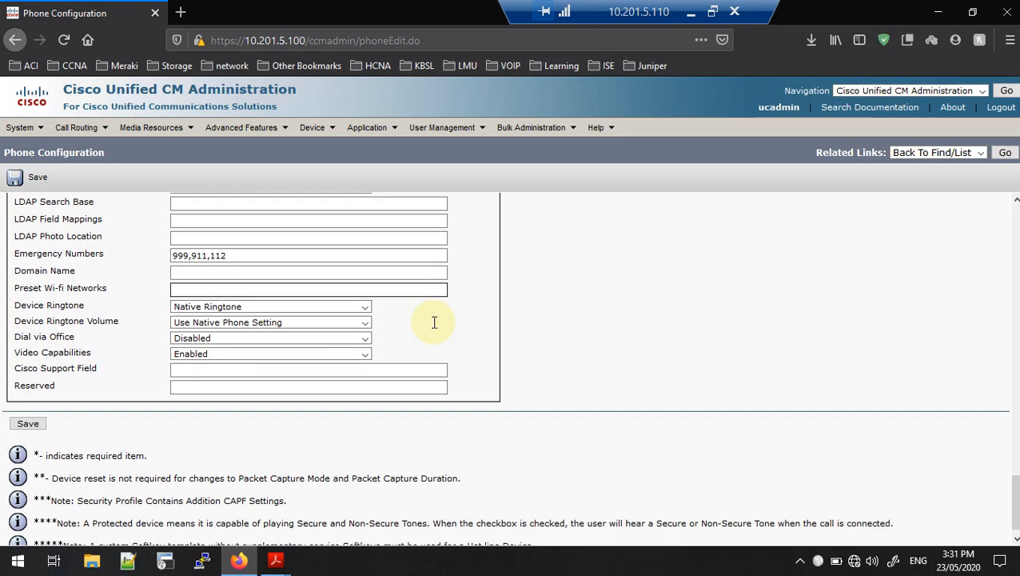
pyautogui.scroll(6, 434, 324)
pyautogui.scroll(3, 434, 328)
pyautogui.scroll(-1, 434, 327)
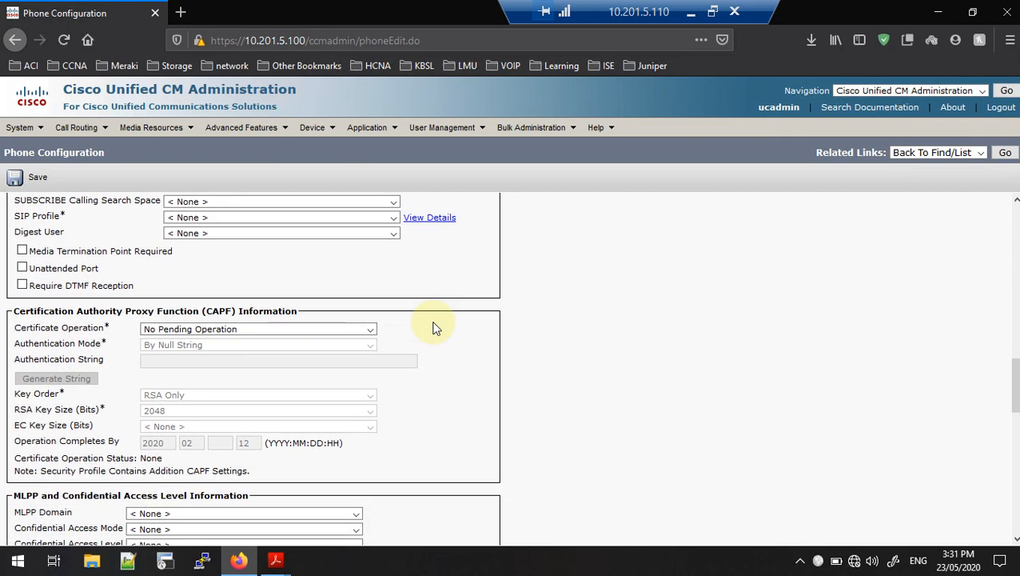
pyautogui.scroll(-2, 434, 328)
pyautogui.scroll(5, 434, 330)
pyautogui.scroll(5, 434, 330)
pyautogui.scroll(2, 434, 330)
pyautogui.scroll(-5, 434, 330)
pyautogui.scroll(-2, 432, 330)
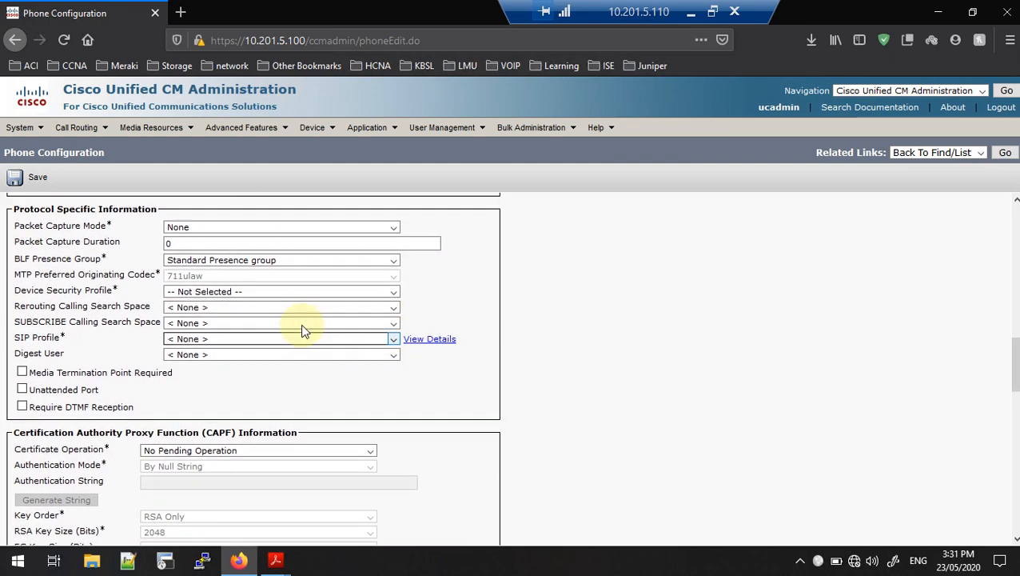
# Step: Set the device security profile to Cisco Dual Mode for Android - Standard SIP Non-Secure Profile and the SIP profile to Standard SIP Profile
pyautogui.scroll(1, 304, 330)
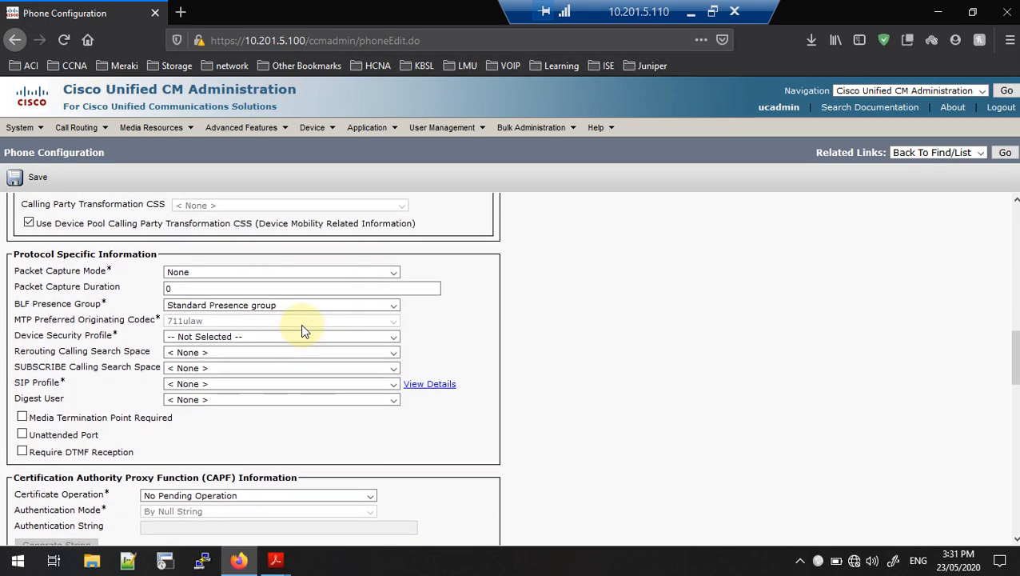
pyautogui.click(208, 336)
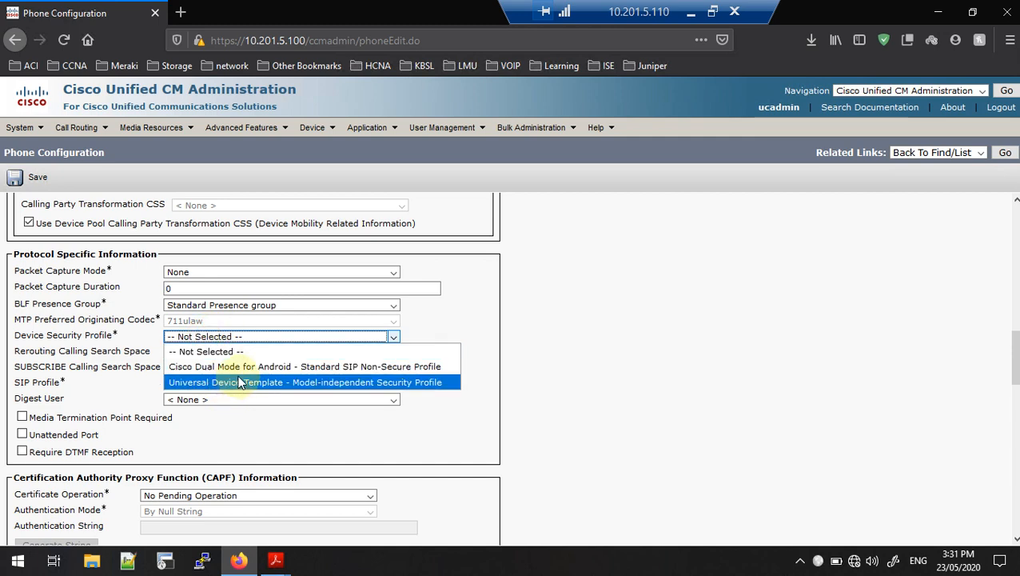
pyautogui.click(244, 368)
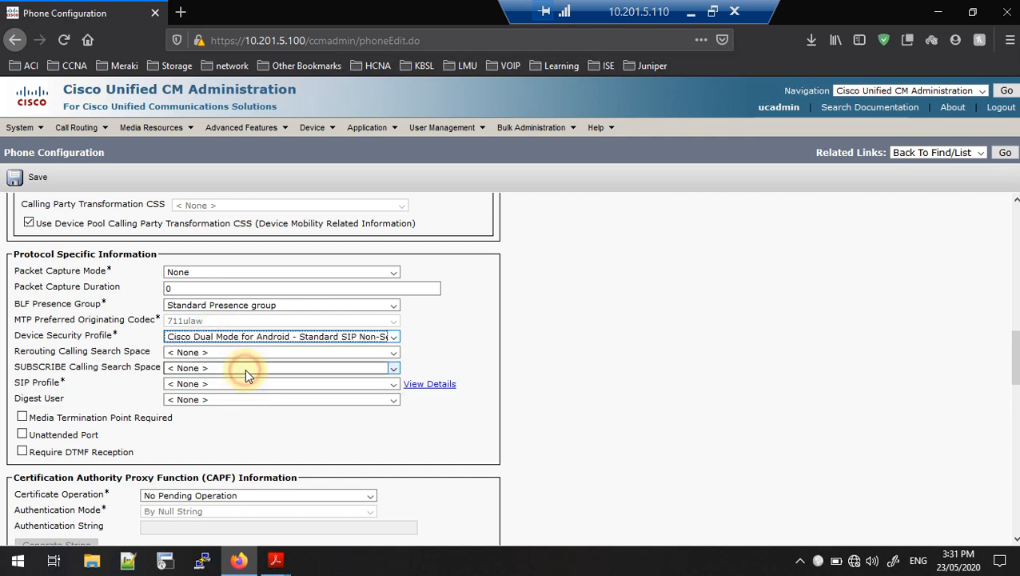
pyautogui.click(200, 384)
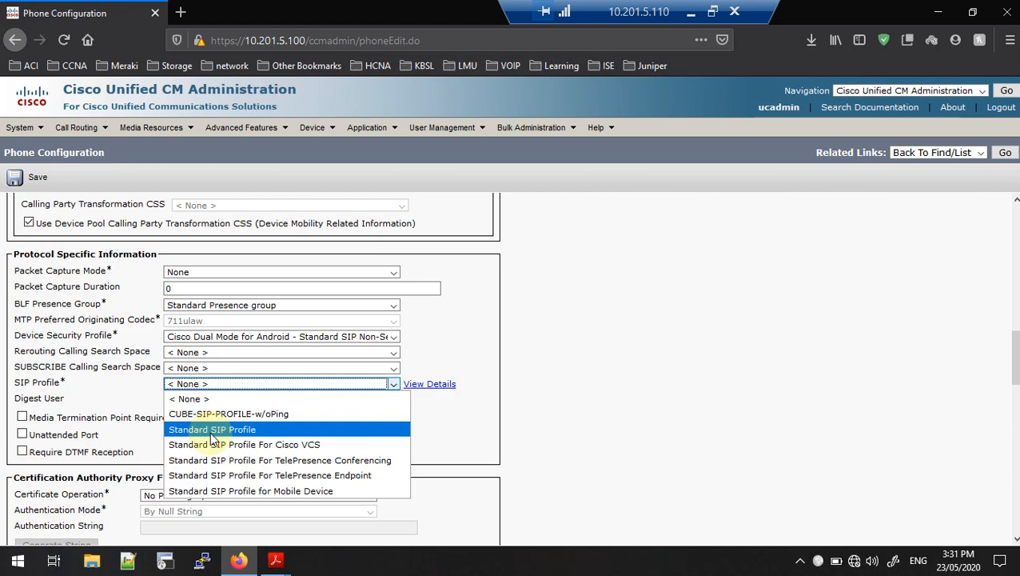
pyautogui.click(211, 432)
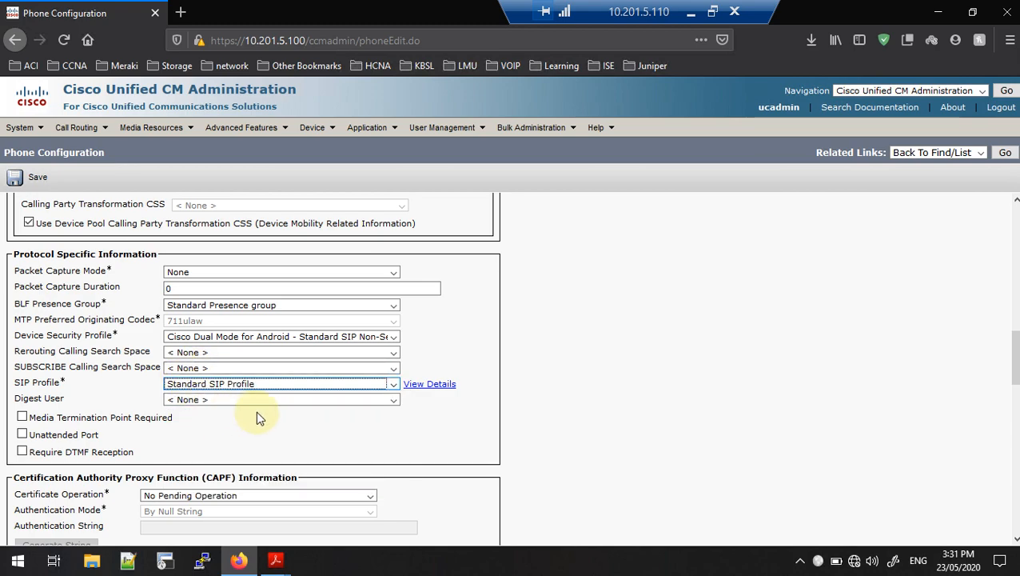
# Step: Save the new phone configuration and acknowledge the apply-config notice
pyautogui.scroll(-15, 256, 410)
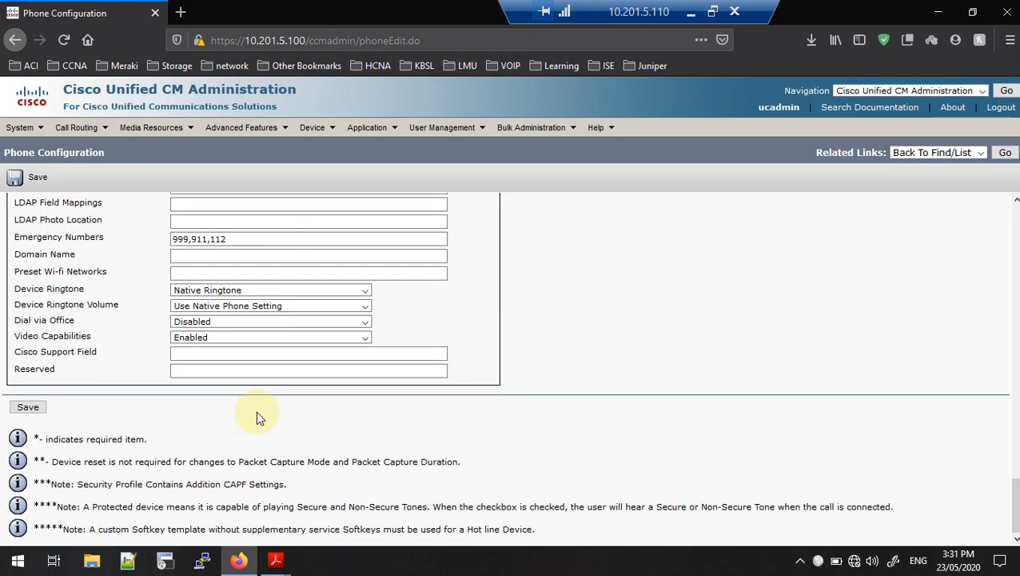
pyautogui.click(26, 409)
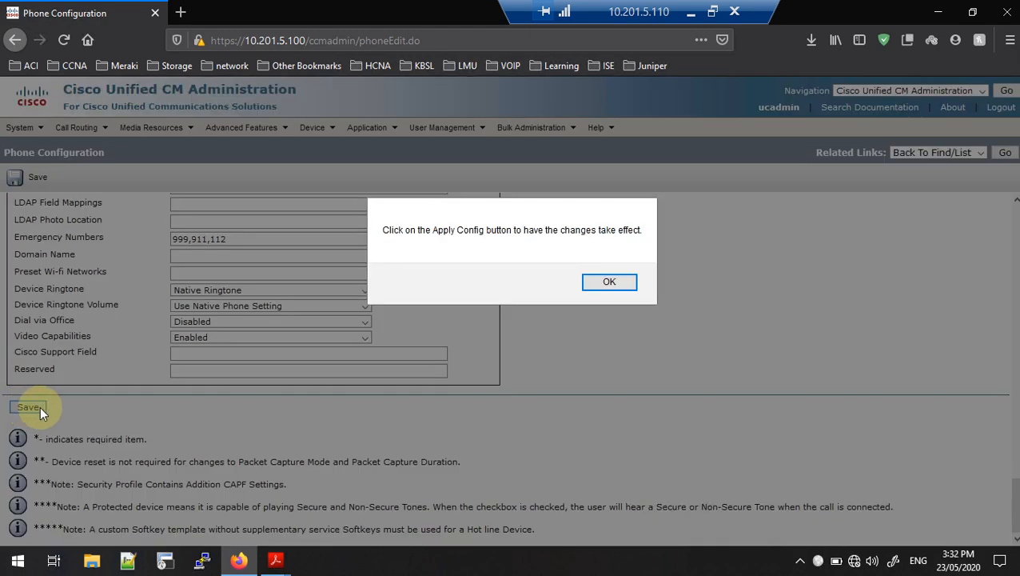
pyautogui.click(609, 283)
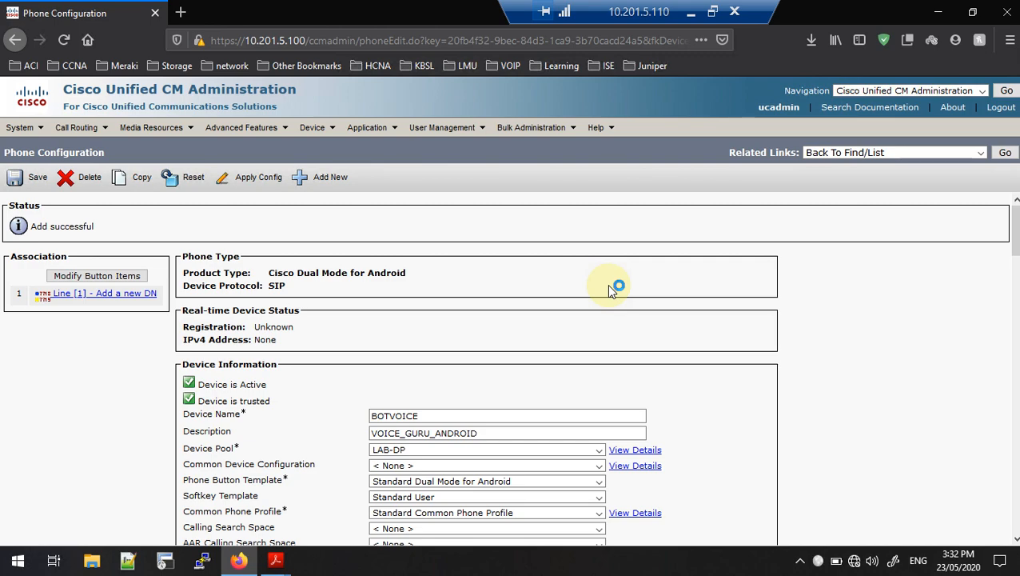
# Step: Add a new directory number to line 1 of the phone and enter 72002 as its number
pyautogui.scroll(-5, 607, 284)
pyautogui.scroll(2, 607, 284)
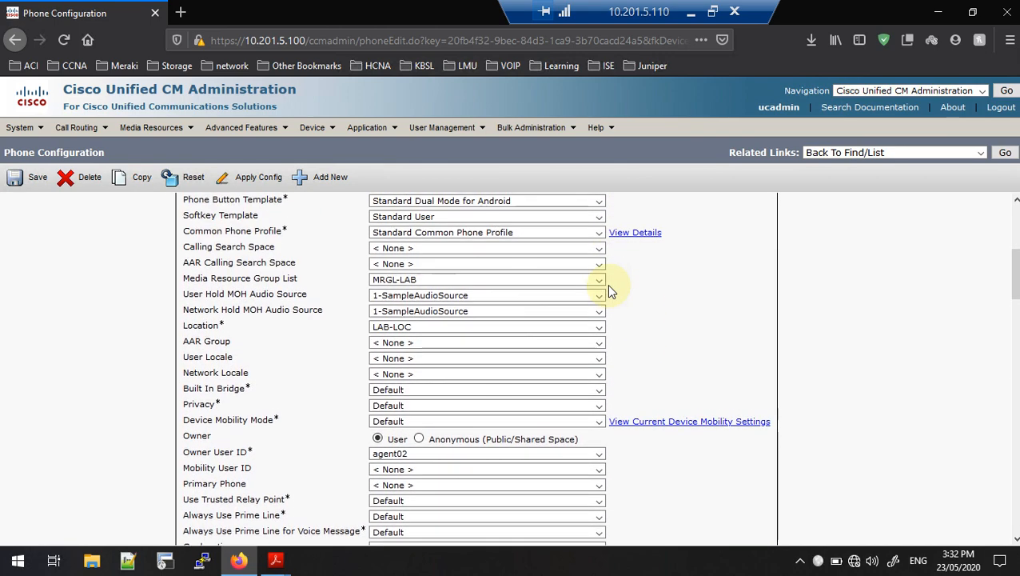
pyautogui.scroll(3, 609, 287)
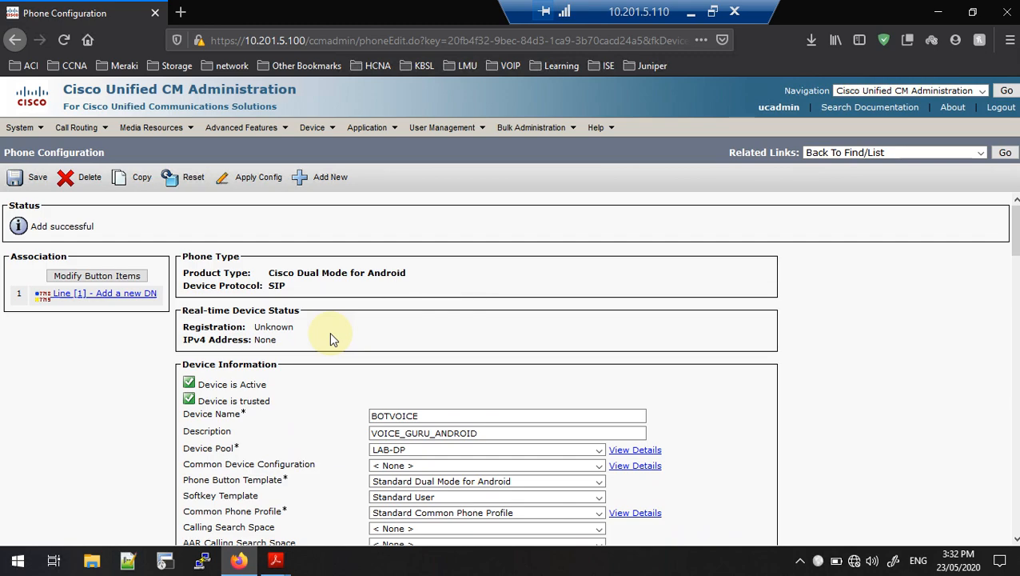
pyautogui.click(139, 296)
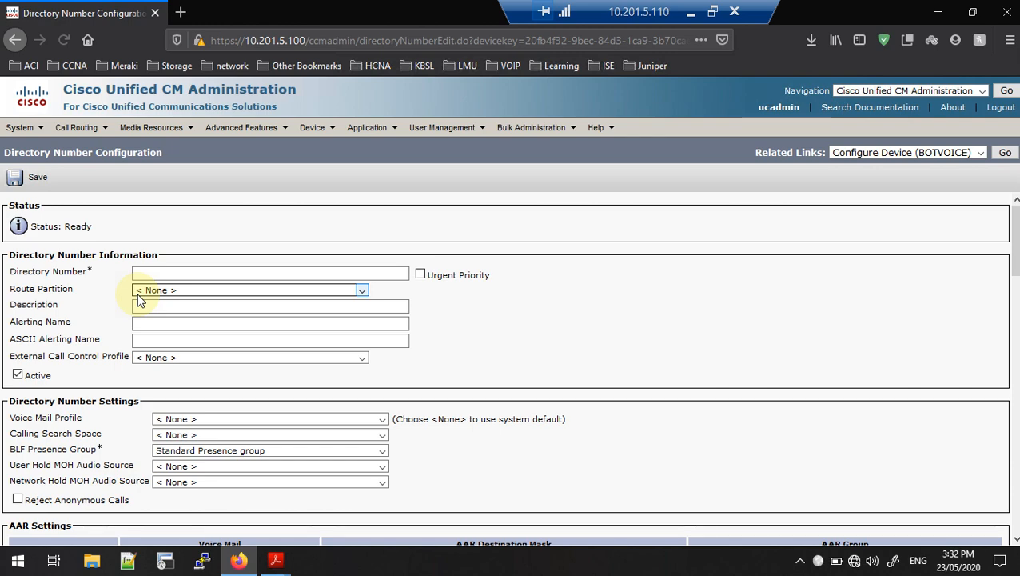
pyautogui.click(161, 271)
pyautogui.write('72002')
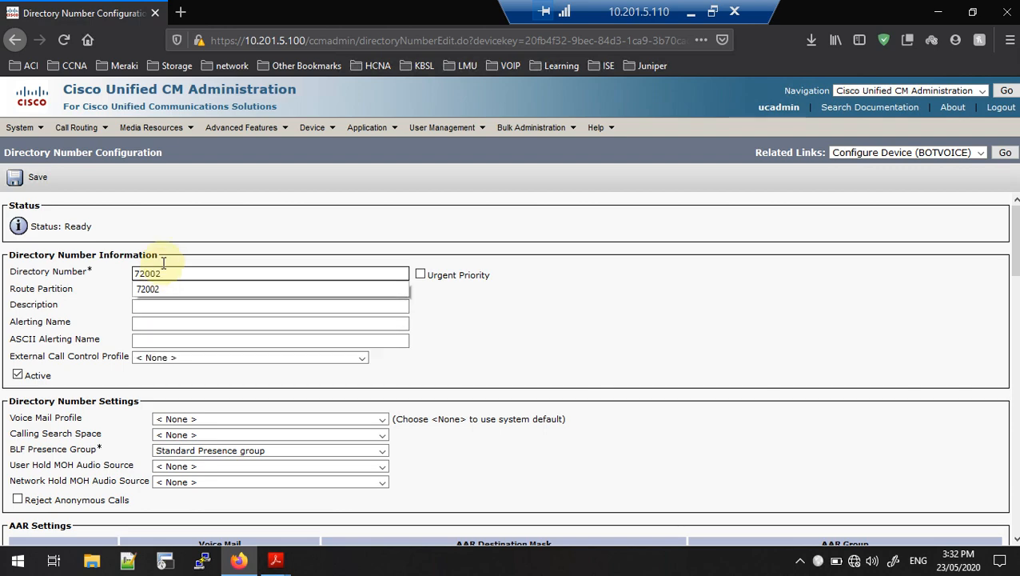
pyautogui.click(221, 216)
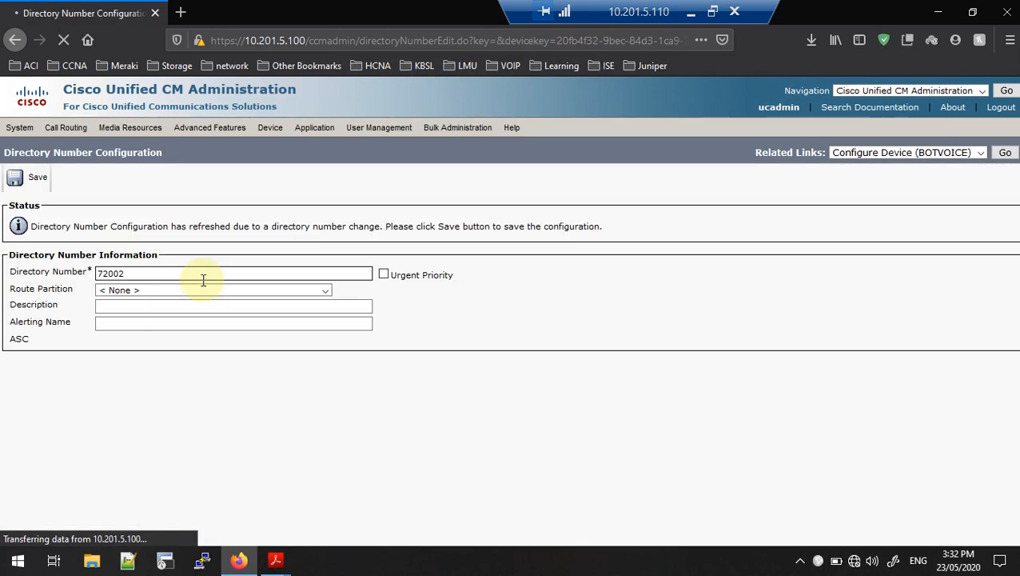
# Step: Set the directory number's route partition to LAB-IDN-PT
pyautogui.click(198, 290)
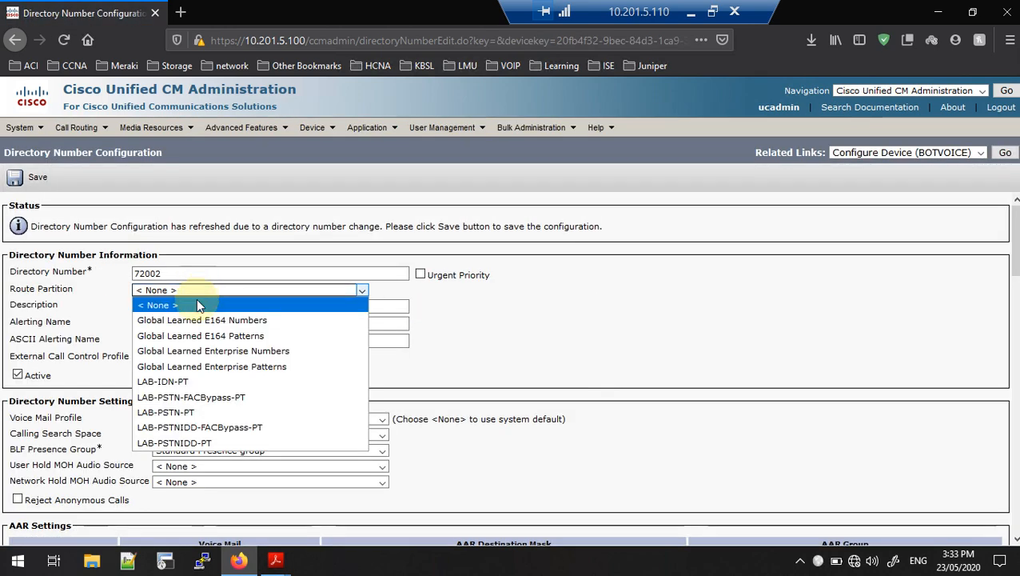
pyautogui.click(180, 381)
pyautogui.click(565, 350)
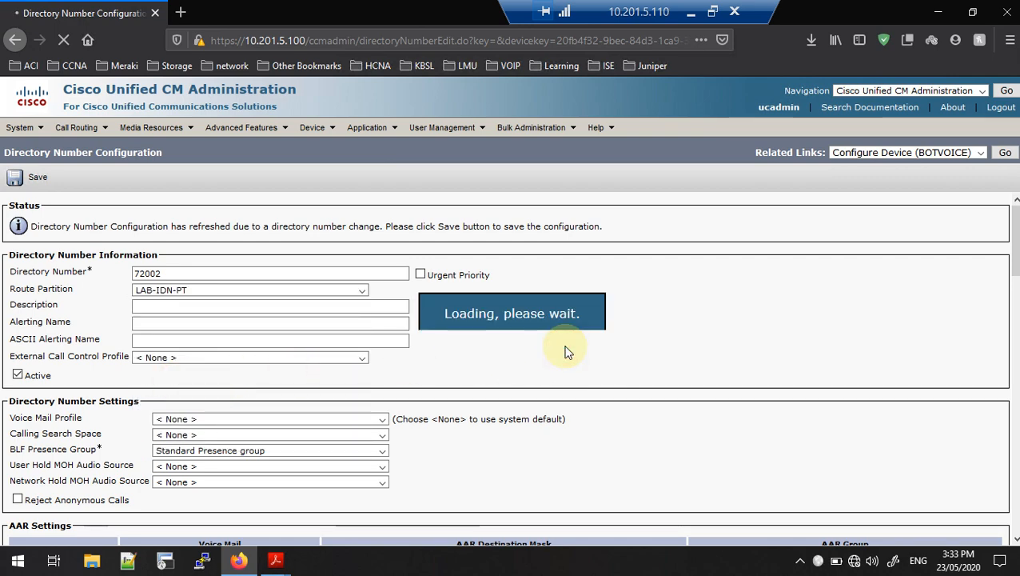
# Step: Enter VOICE_GURU as the description of the directory number
pyautogui.click(206, 306)
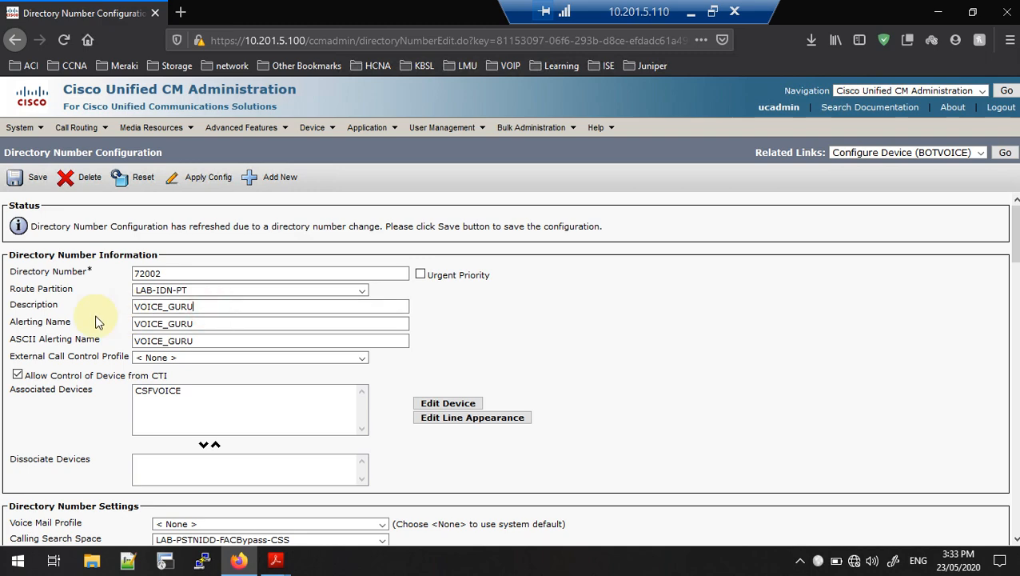
pyautogui.click(204, 307)
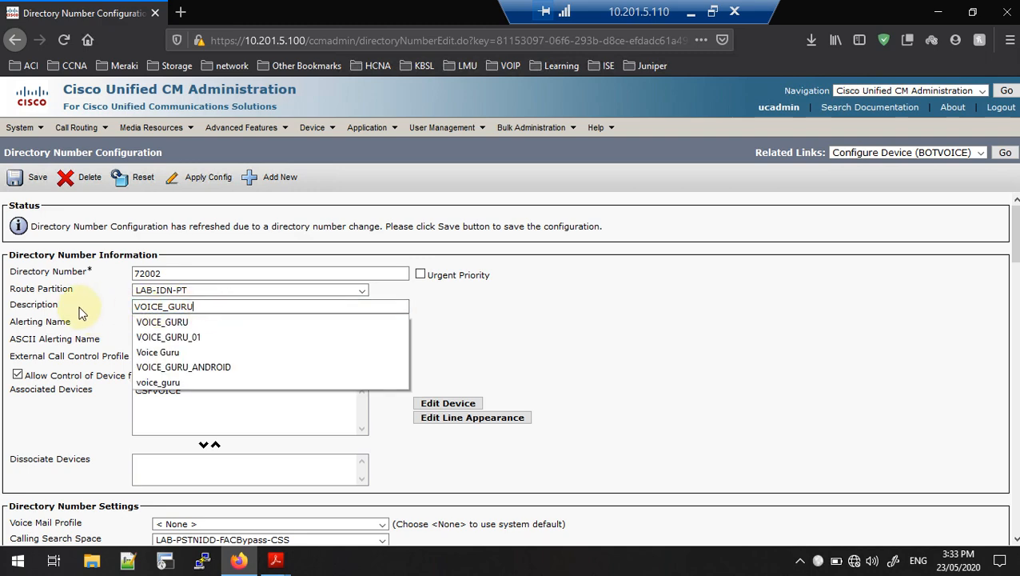
pyautogui.hotkey('ctrl', 'a')
pyautogui.write('VOICE_GURU')
pyautogui.click(731, 251)
# Step: Set the caller ID display and ASCII caller ID display for line 1 on device BOTVOICE to VOICE_GURU
pyautogui.scroll(-5, 365, 304)
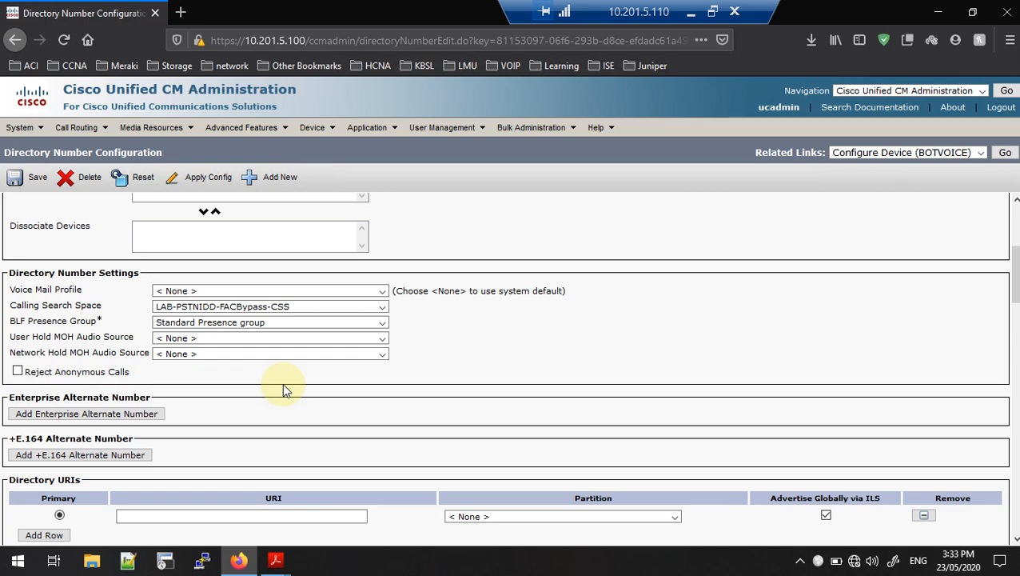
pyautogui.scroll(-8, 282, 382)
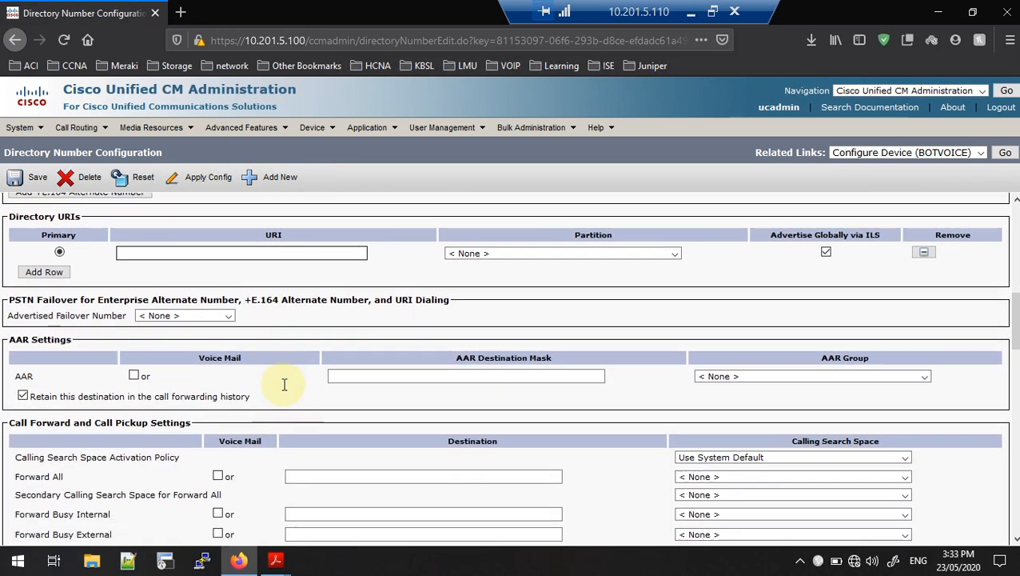
pyautogui.scroll(-15, 283, 382)
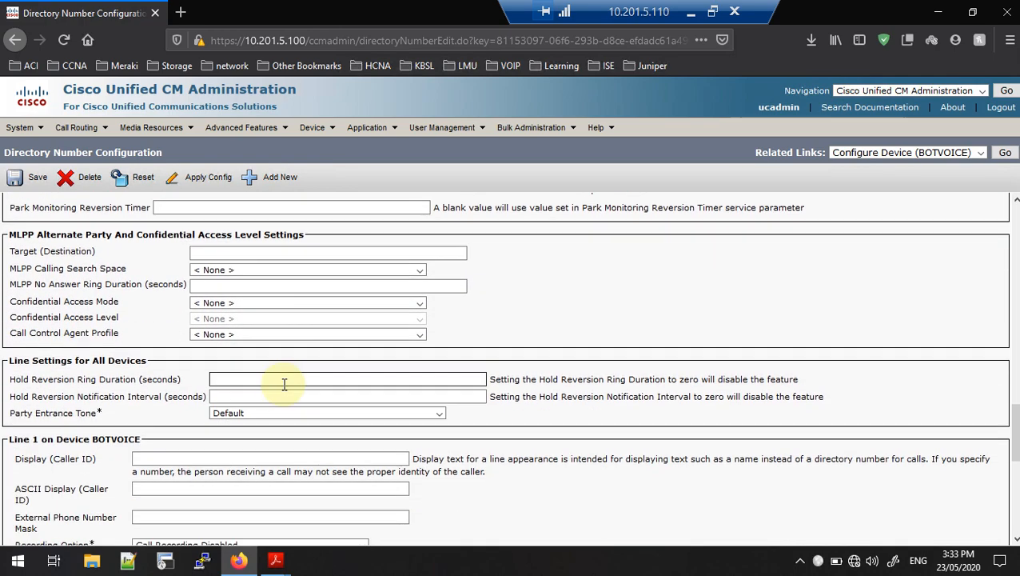
pyautogui.click(234, 360)
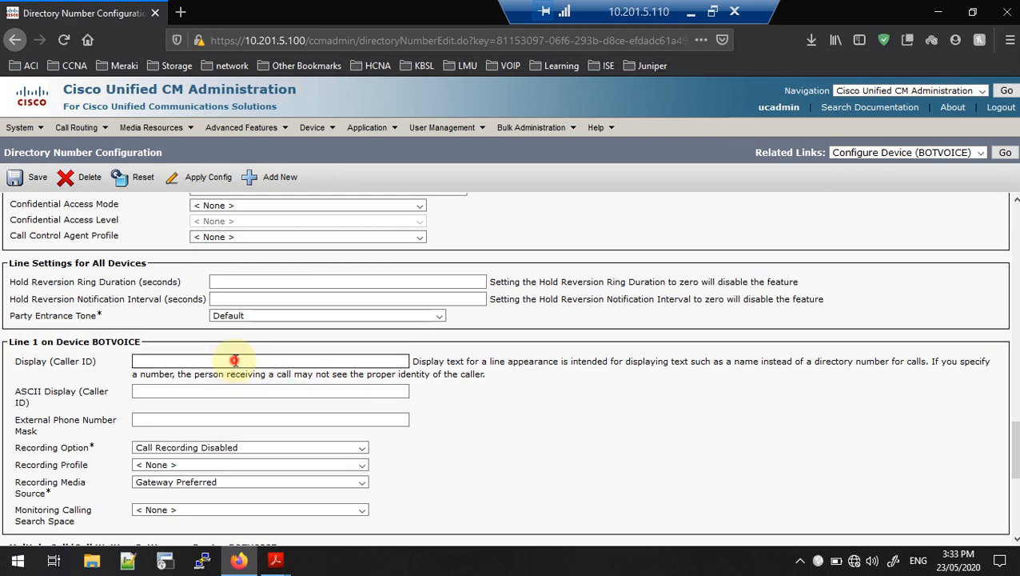
pyautogui.write('VOICE_GURU')
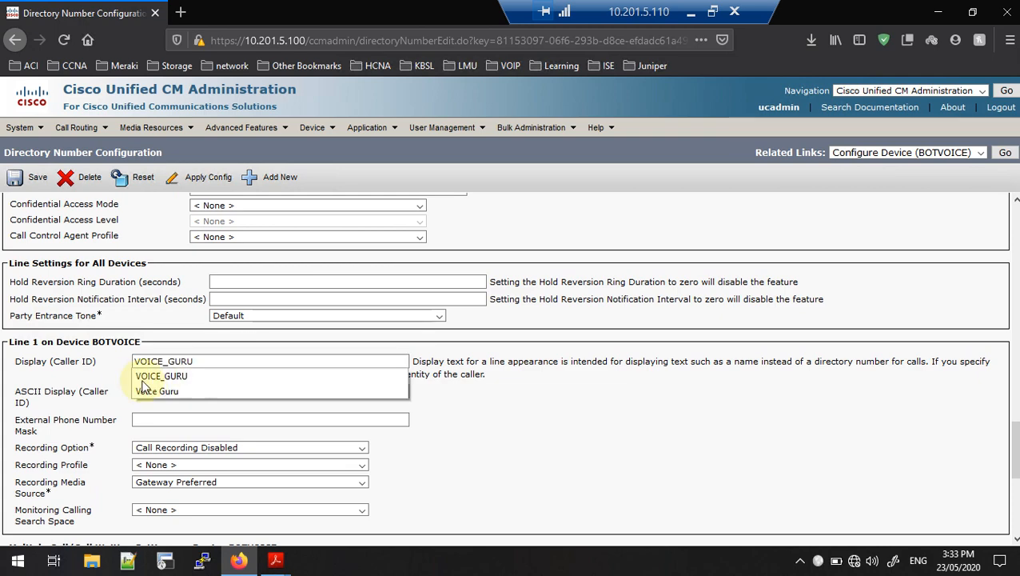
pyautogui.press('Tab')
pyautogui.click(209, 422)
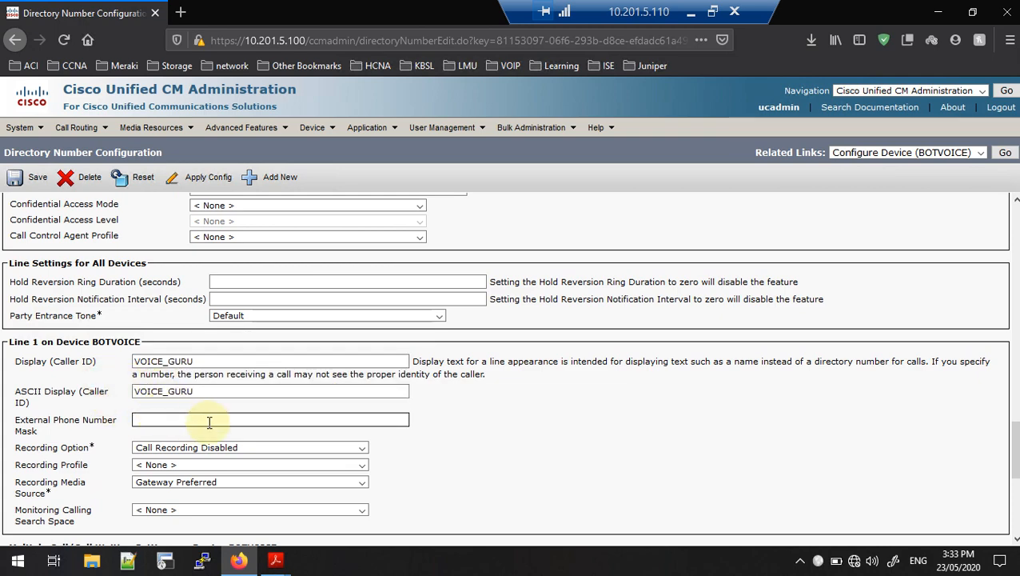
# Step: Enable the Dialed Number option in the forwarded call information display for BOTVOICE and save the directory number
pyautogui.scroll(-5, 209, 419)
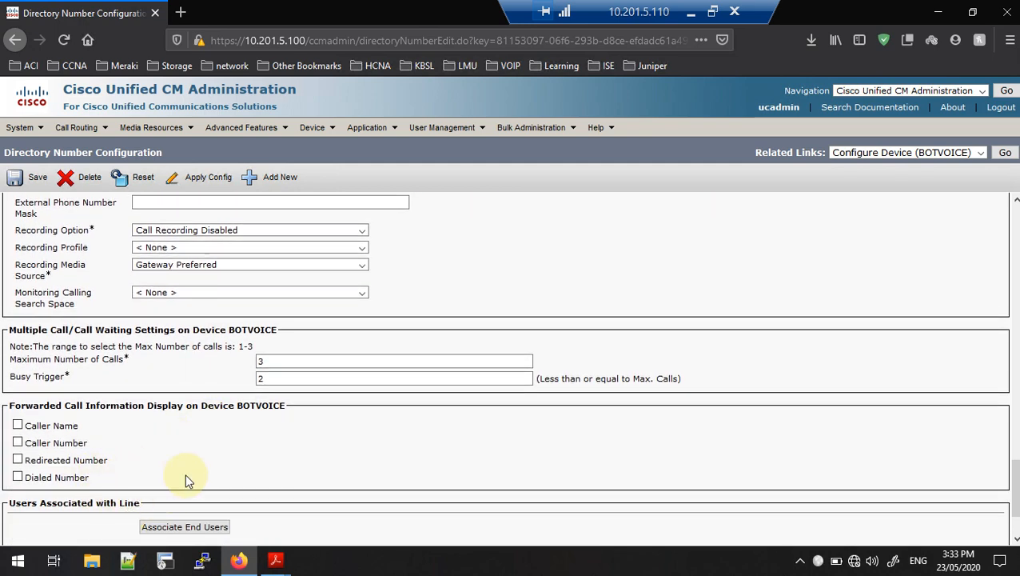
pyautogui.click(30, 477)
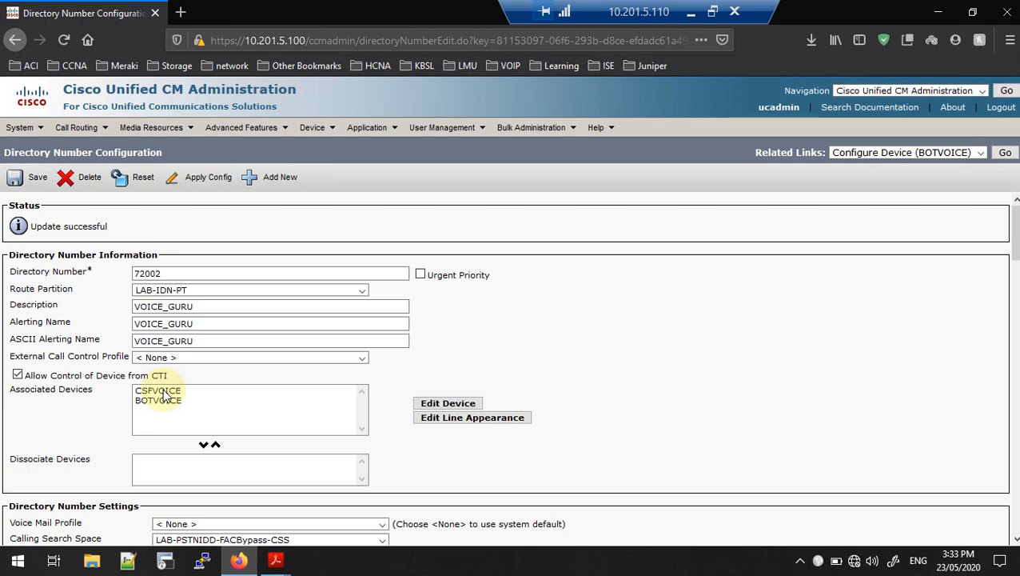
# Step: Return to the BOTVOICE phone configuration and review its line association, device information and owner settings
pyautogui.click(1005, 152)
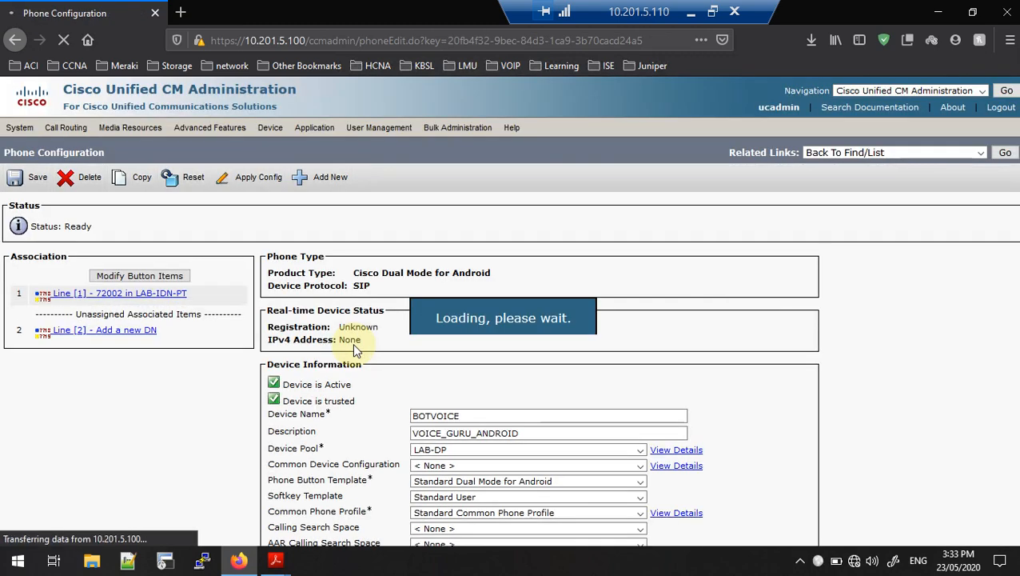
pyautogui.scroll(-5, 356, 350)
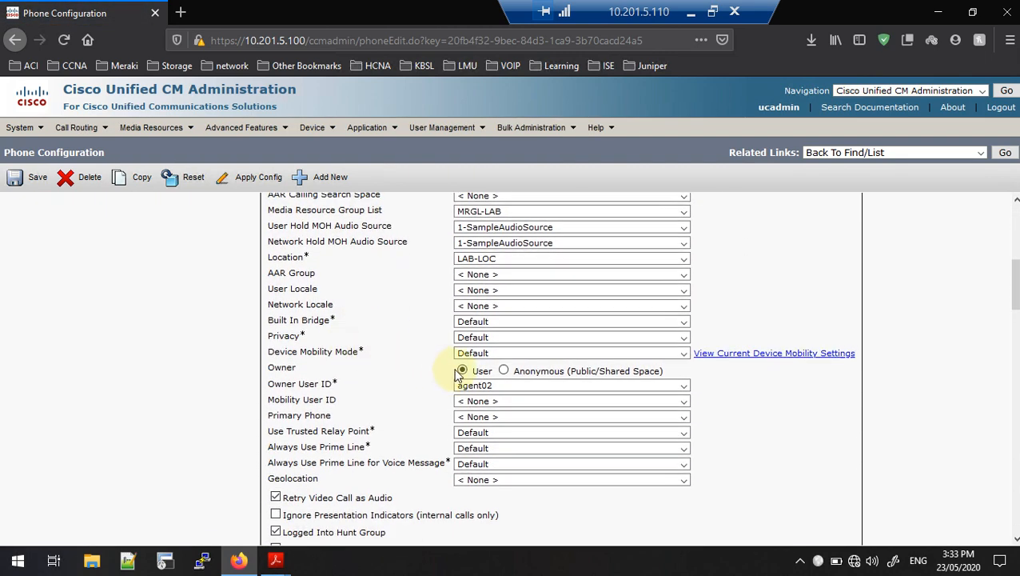
pyautogui.scroll(4, 406, 384)
pyautogui.scroll(1, 405, 384)
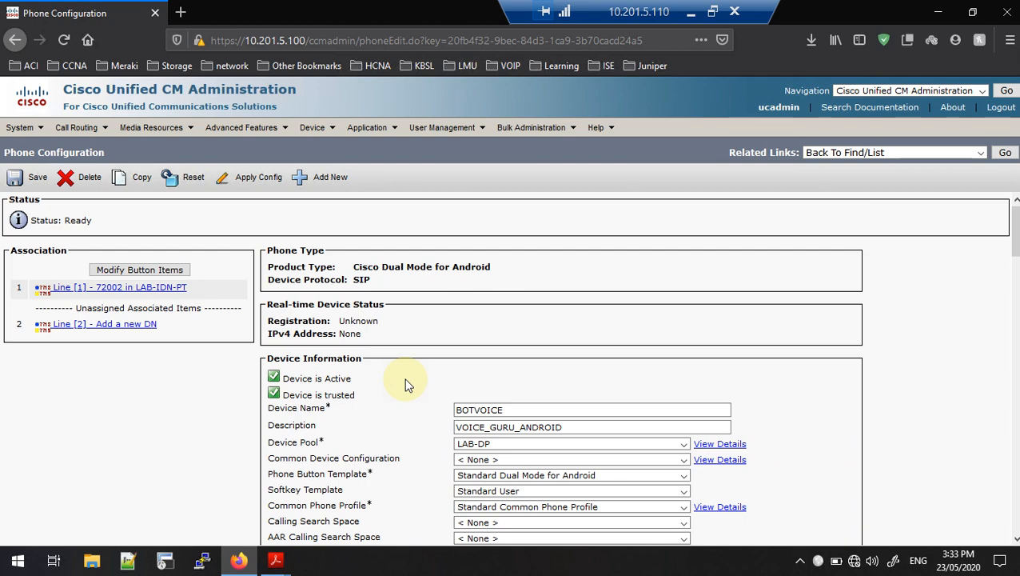
pyautogui.scroll(1, 405, 384)
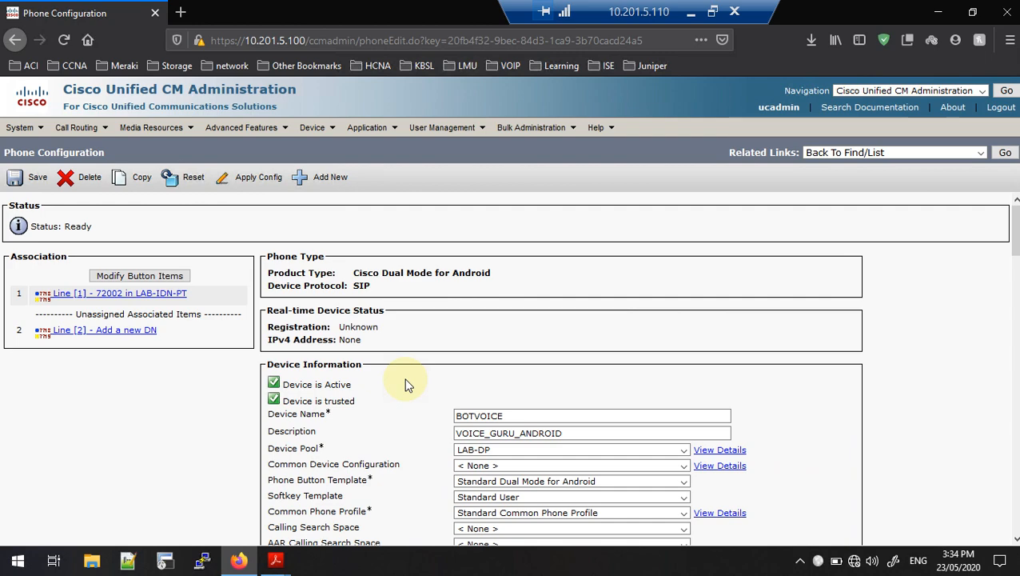
# Step: List the end users, open agent02 and bring up its device association
pyautogui.moveTo(438, 134)
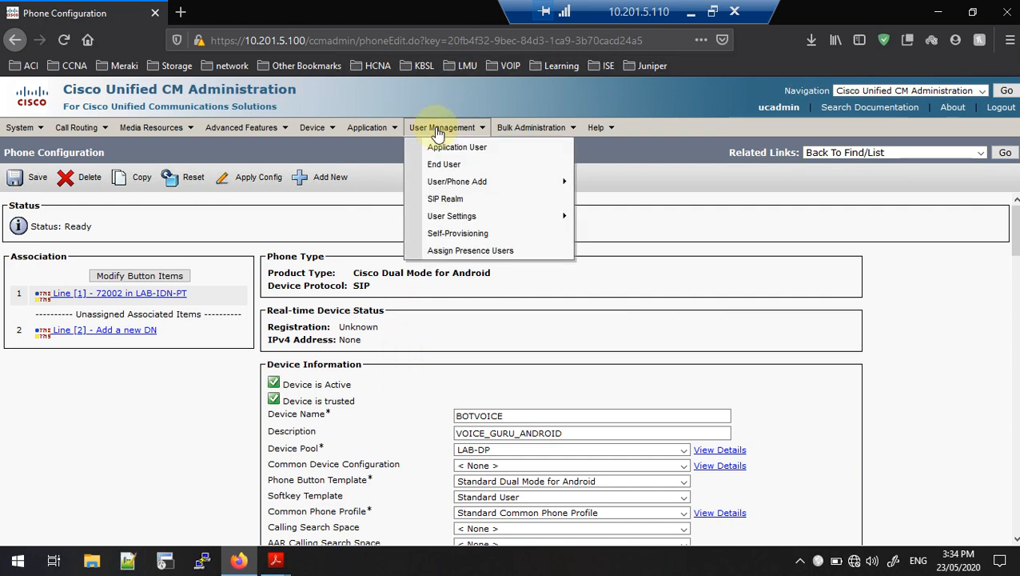
pyautogui.click(441, 168)
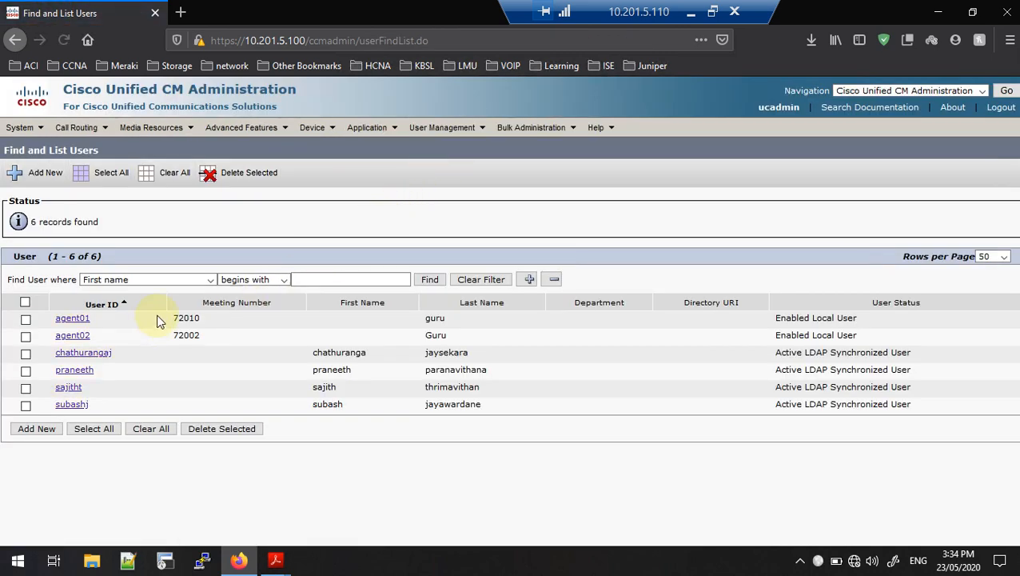
pyautogui.click(429, 279)
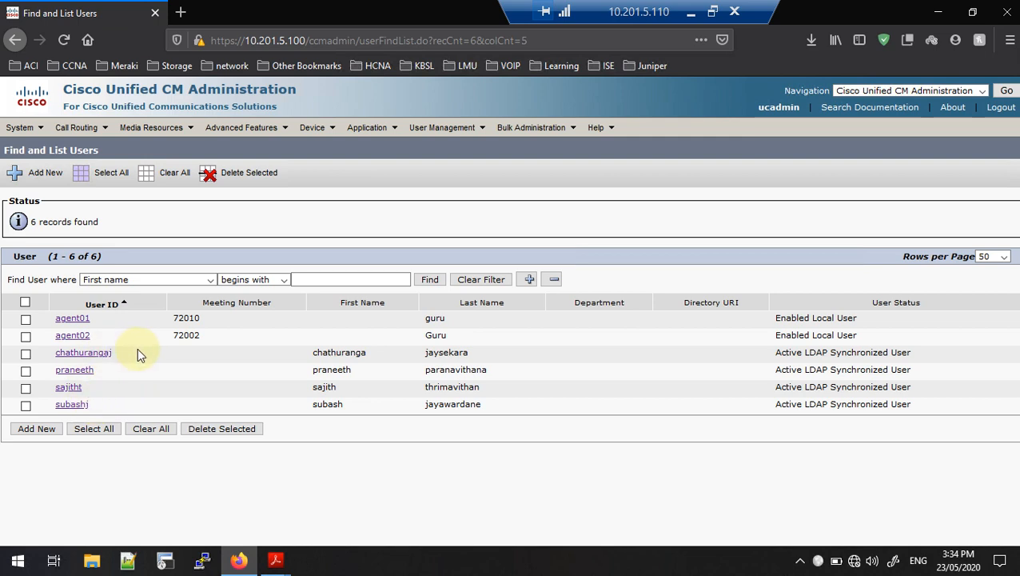
pyautogui.click(79, 339)
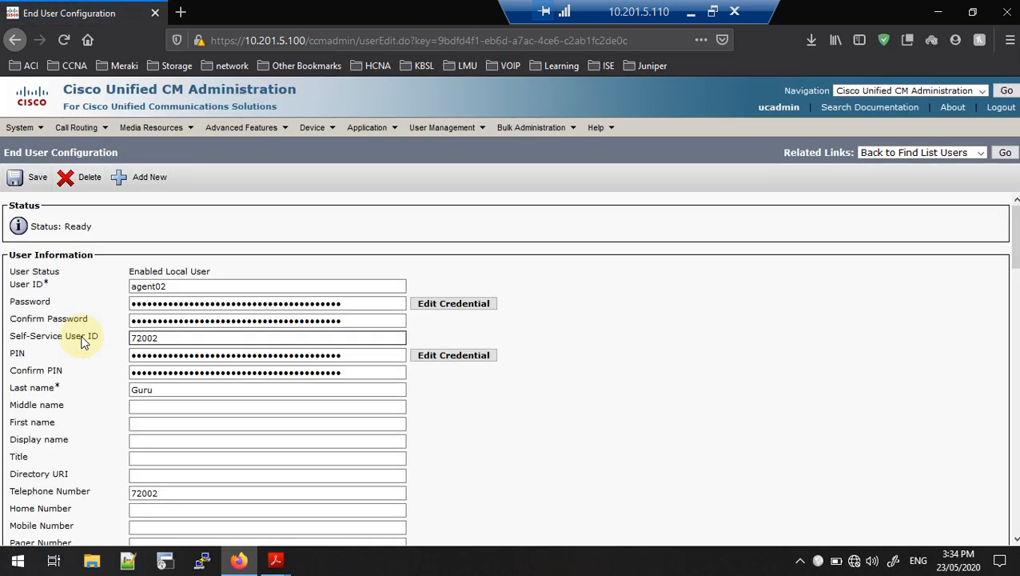
pyautogui.scroll(-9, 82, 342)
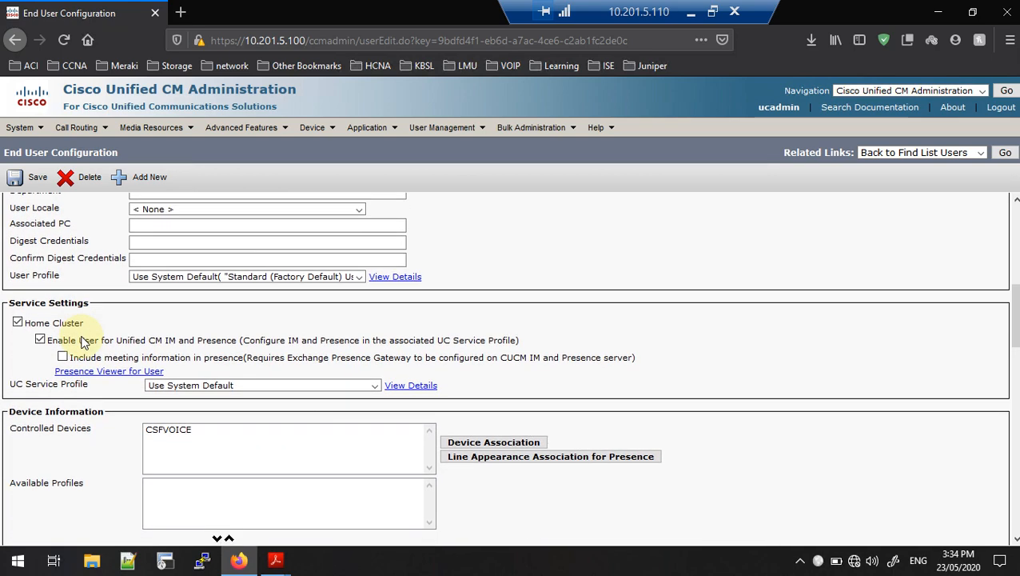
pyautogui.scroll(-3, 82, 339)
pyautogui.click(472, 292)
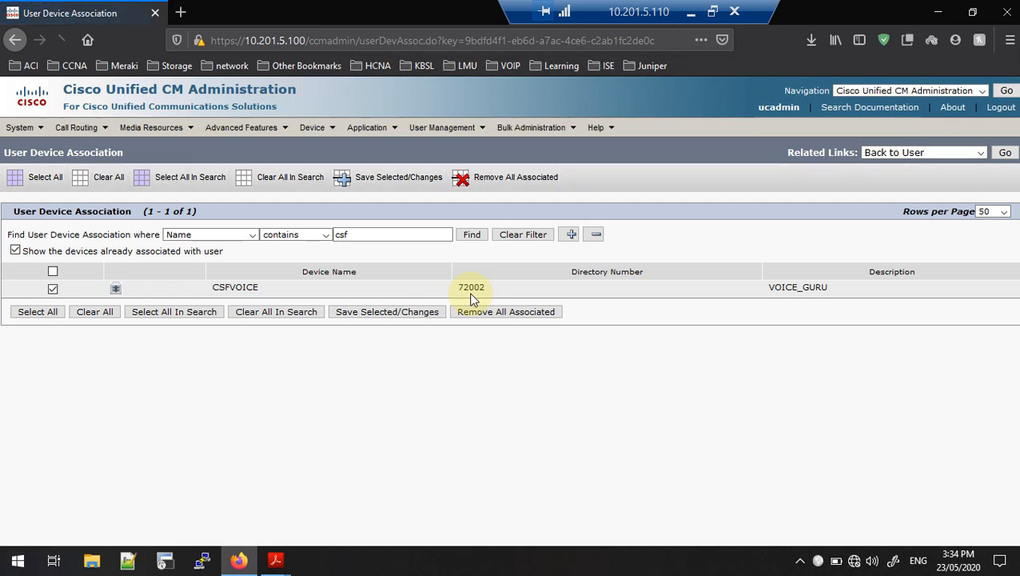
# Step: Find devices whose name contains "bot" and associate BOTVOICE with the user, saving the selection
pyautogui.doubleClick(358, 235)
pyautogui.press('BackSpace')
pyautogui.write('b')
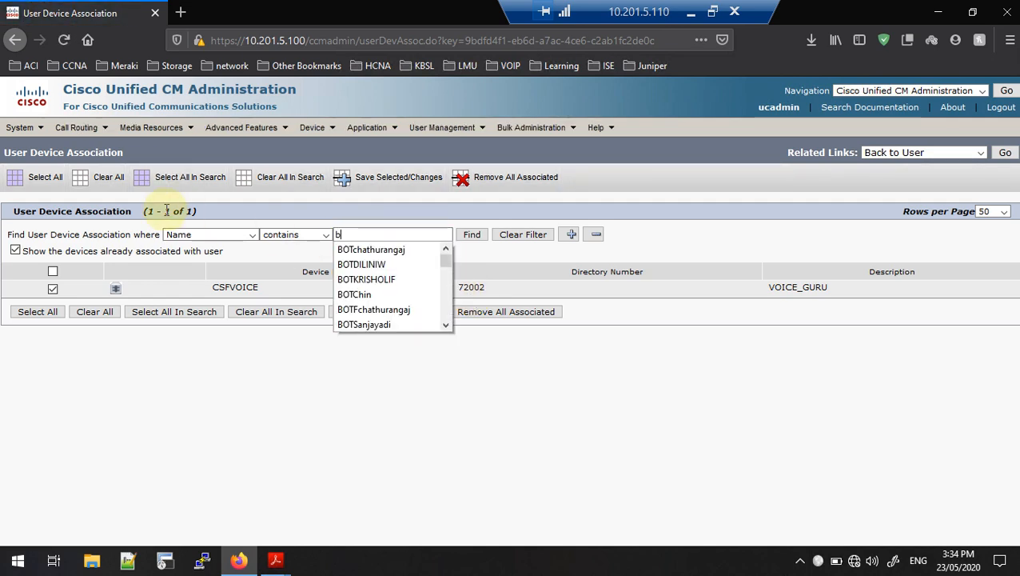
pyautogui.write('ot')
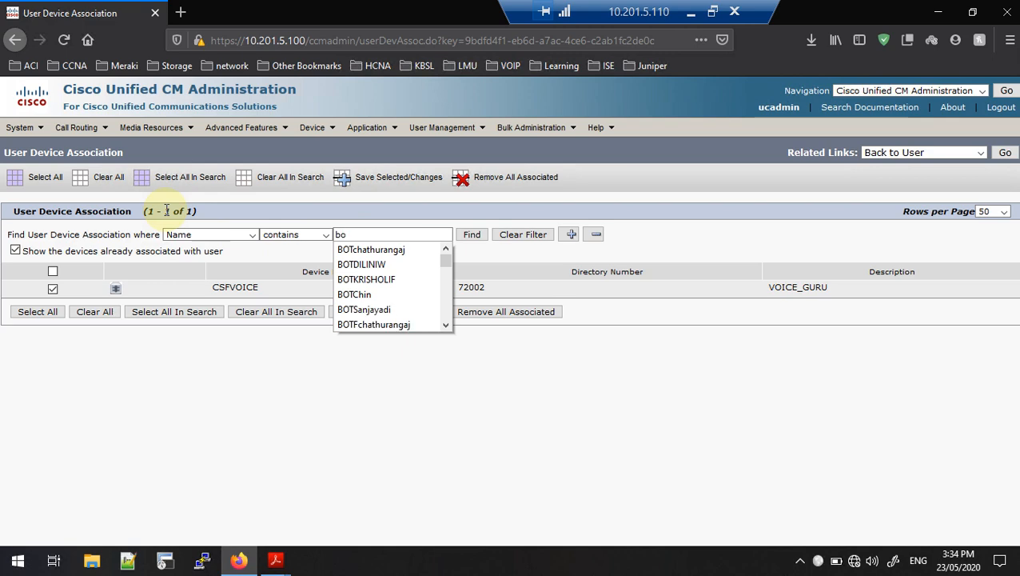
pyautogui.click(474, 238)
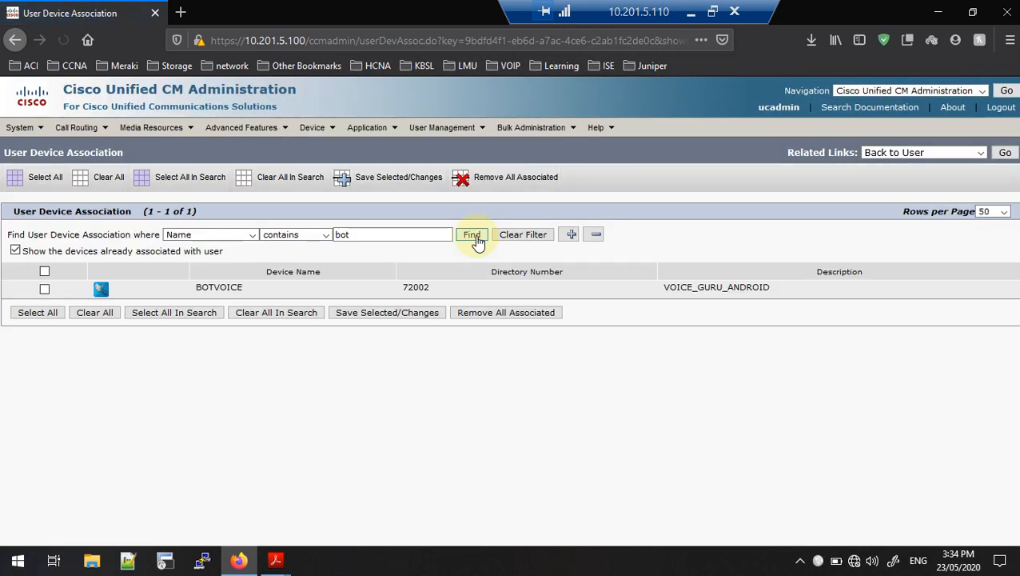
pyautogui.click(45, 289)
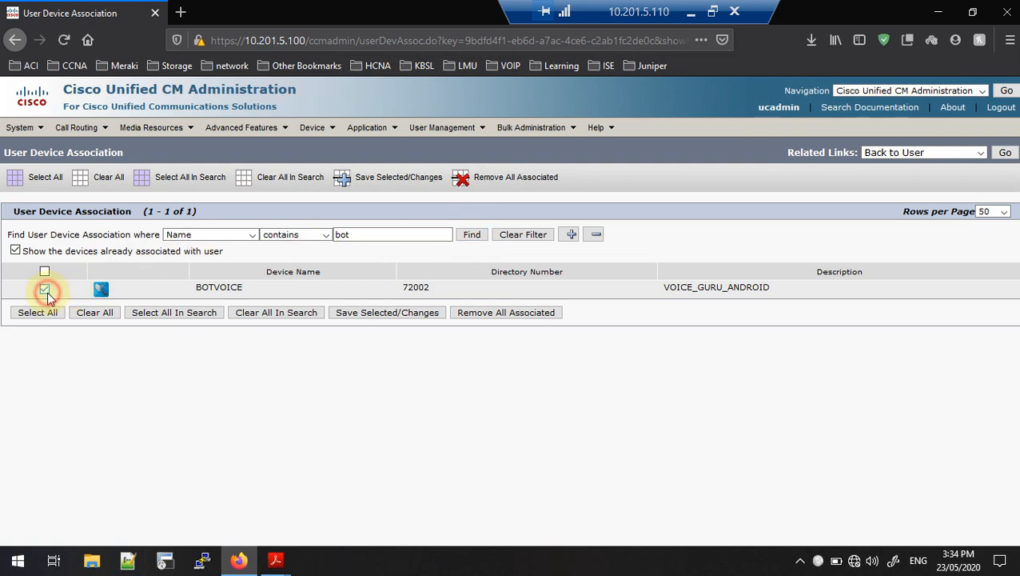
pyautogui.click(393, 184)
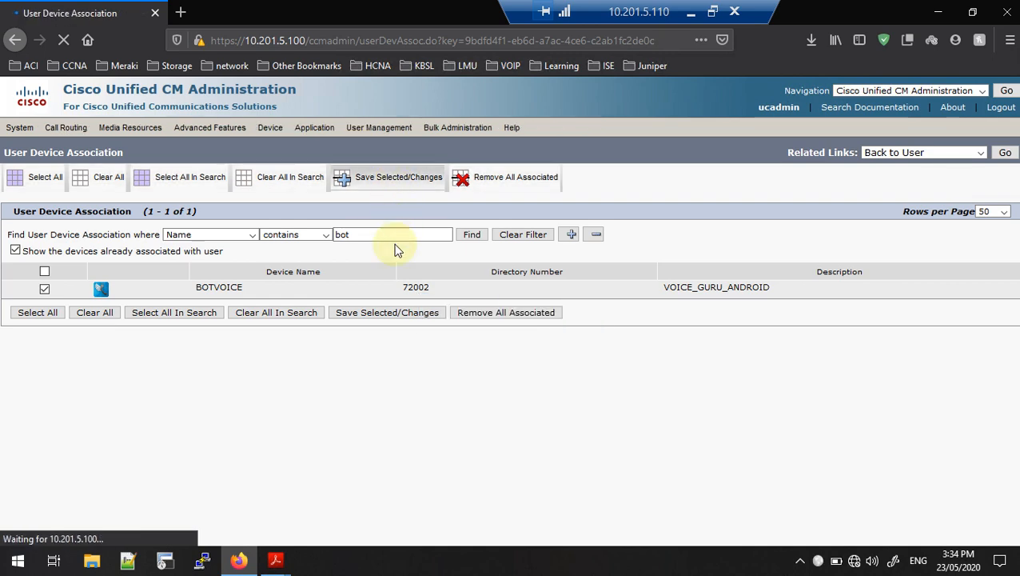
# Step: Return to agent02's end user configuration, check the controlled devices and save the user
pyautogui.click(1006, 154)
pyautogui.scroll(-10, 274, 373)
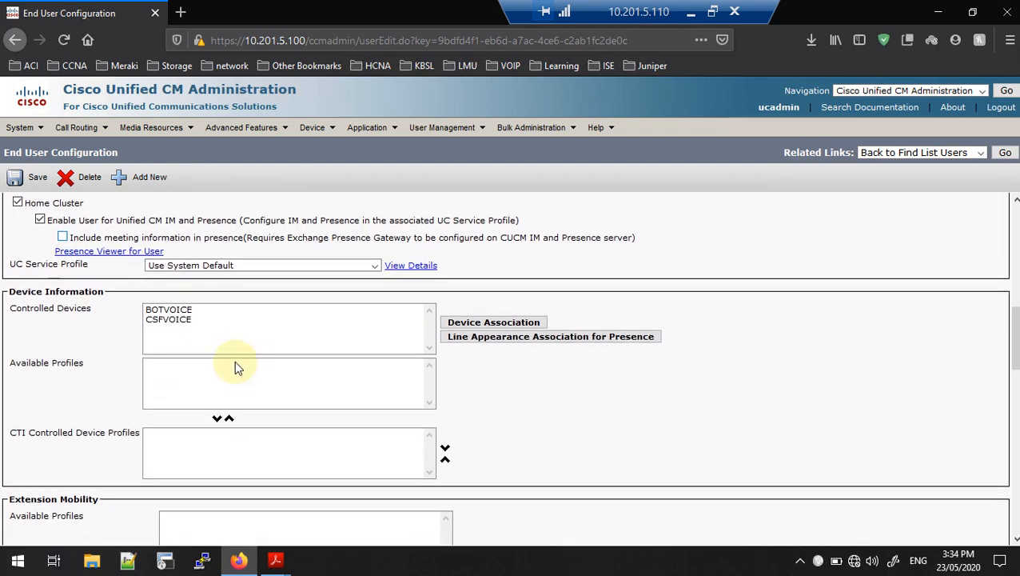
pyautogui.click(23, 181)
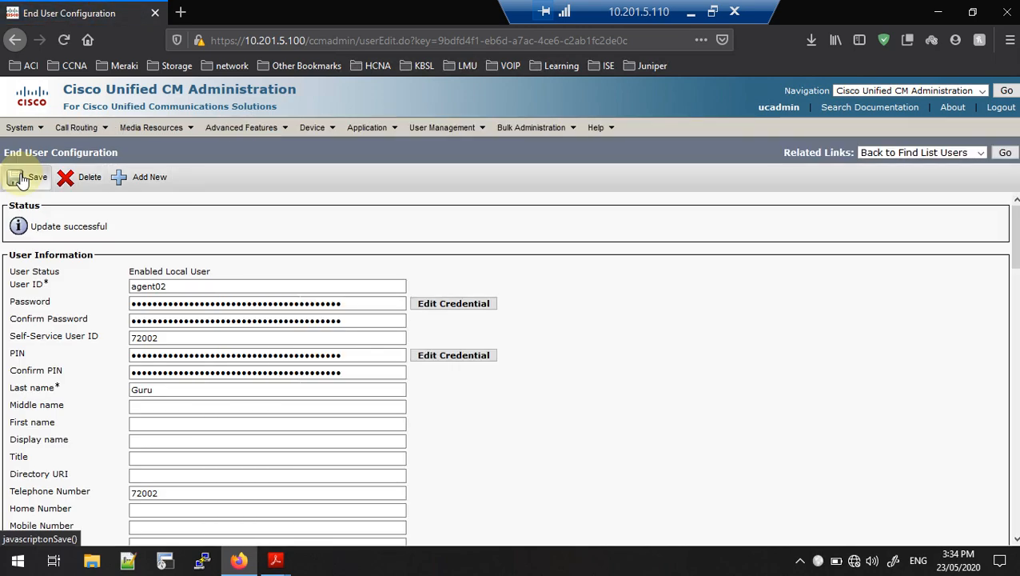
# Step: Examine agent02's self-service user ID and the controlled devices BOTVOICE and CSFVOICE
pyautogui.moveTo(166, 338); pyautogui.dragTo(32, 345)
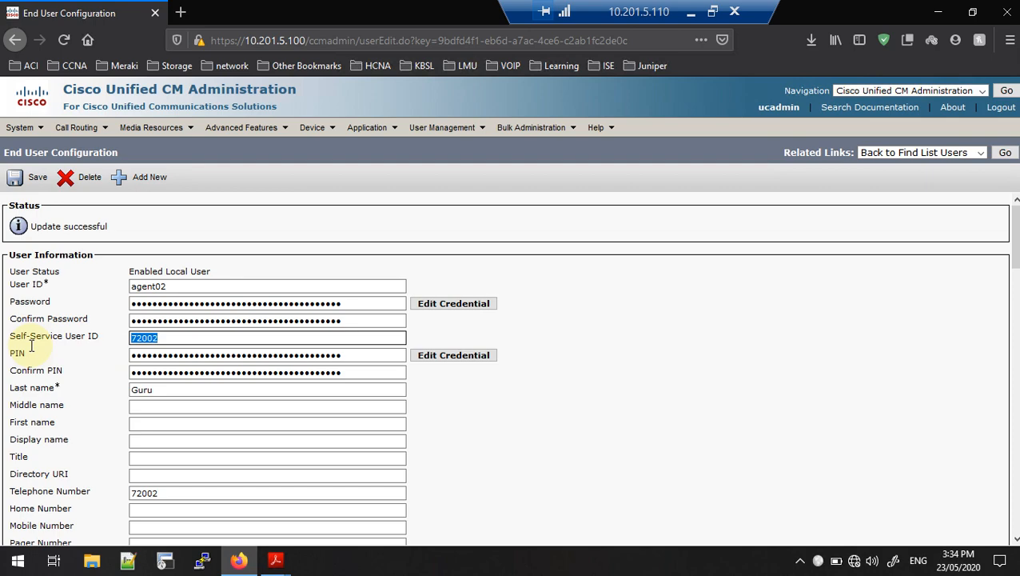
pyautogui.scroll(-10, 32, 346)
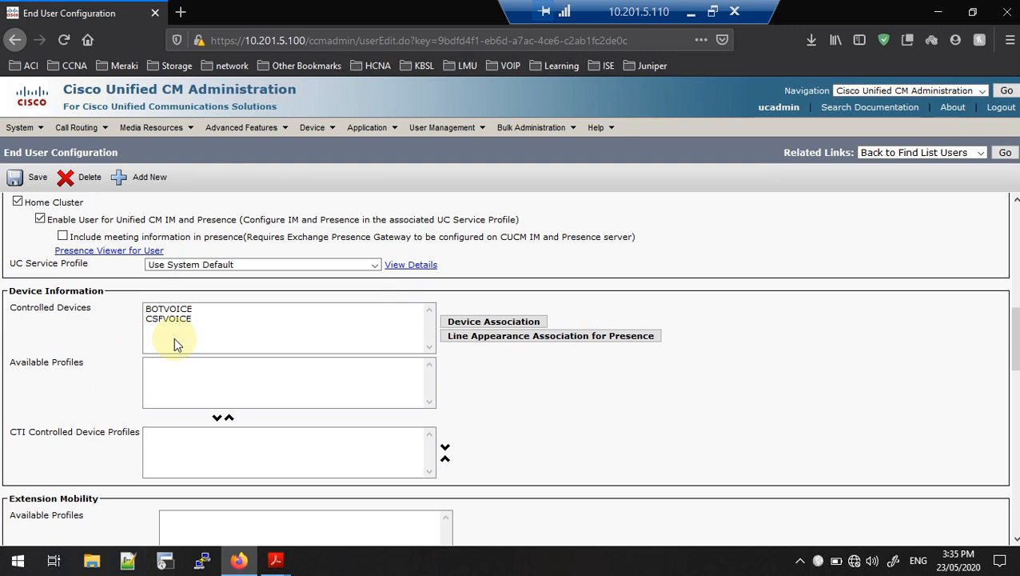
pyautogui.click(184, 310)
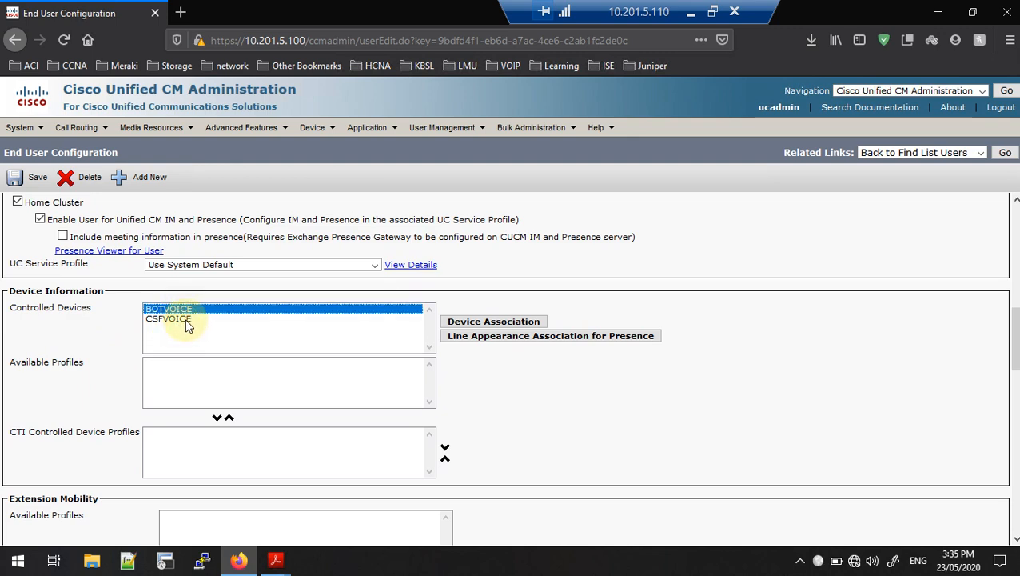
pyautogui.click(186, 321)
# Step: Open the list of phones to review the configured devices
pyautogui.moveTo(310, 128)
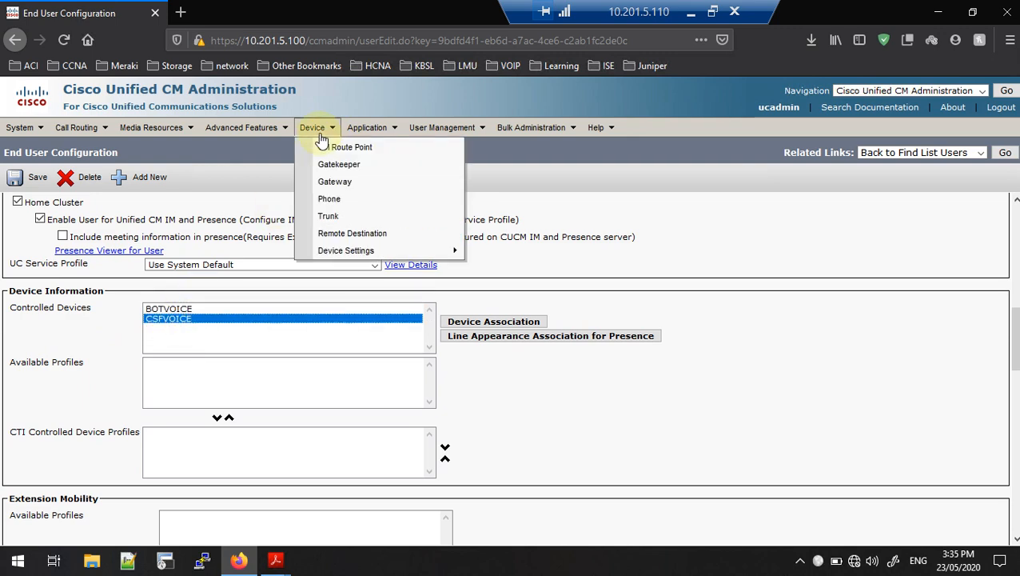
pyautogui.click(329, 200)
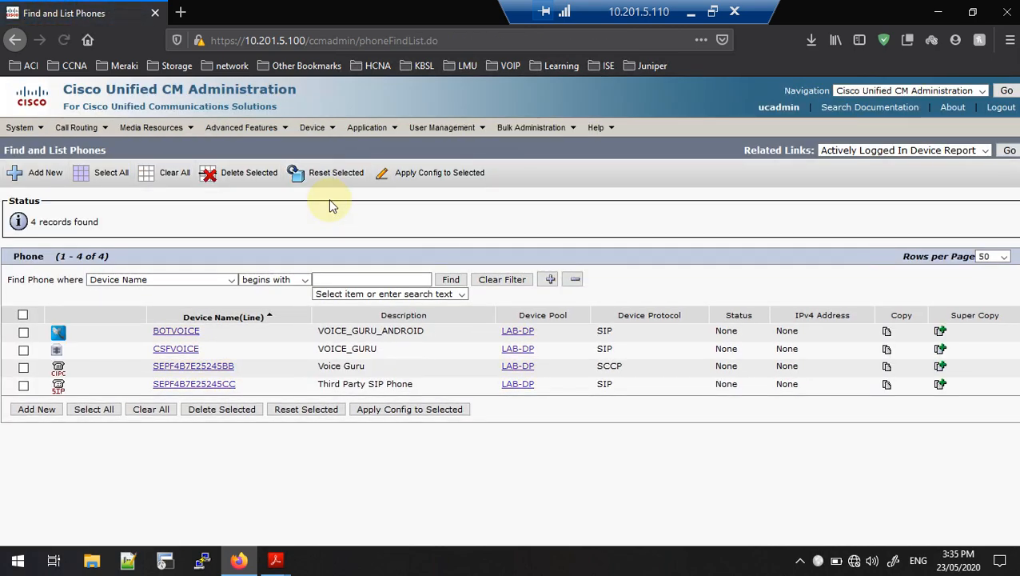
# Step: Minimize the remote desktop session to 10.201.5.110 and refresh the local desktop
pyautogui.click(691, 11)
pyautogui.rightClick(555, 152)
pyautogui.click(590, 196)
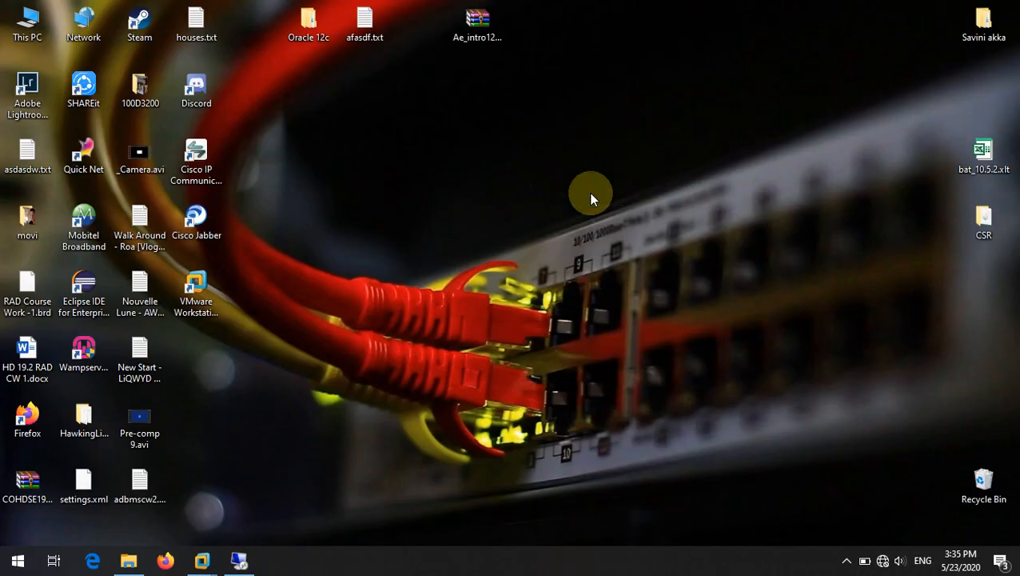